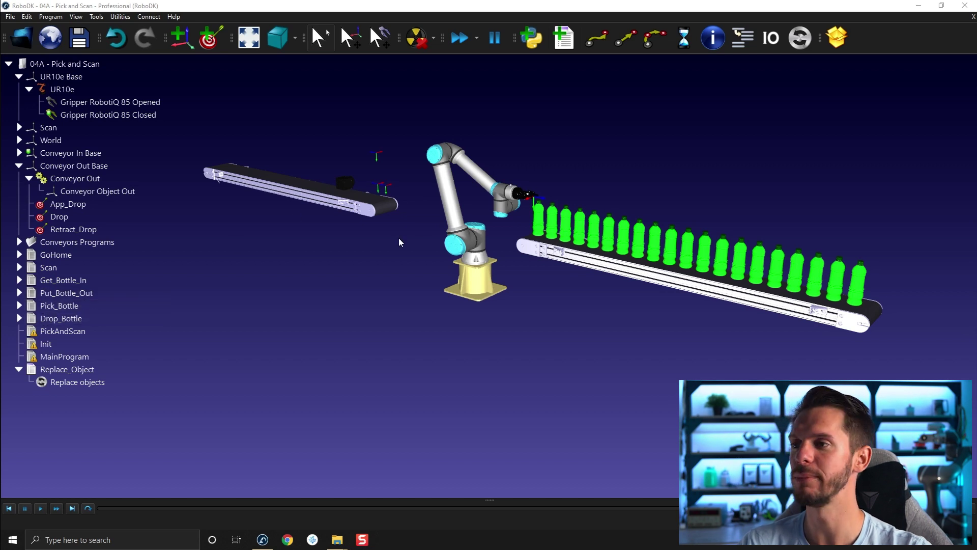
{"action": "scroll", "coordinate": [454, 253], "scroll_direction": "up", "scroll_amount": 1}
{"action": "scroll", "coordinate": [454, 253], "scroll_direction": "up", "scroll_amount": 1}
{"action": "scroll", "coordinate": [458, 244], "scroll_direction": "up", "scroll_amount": 1}
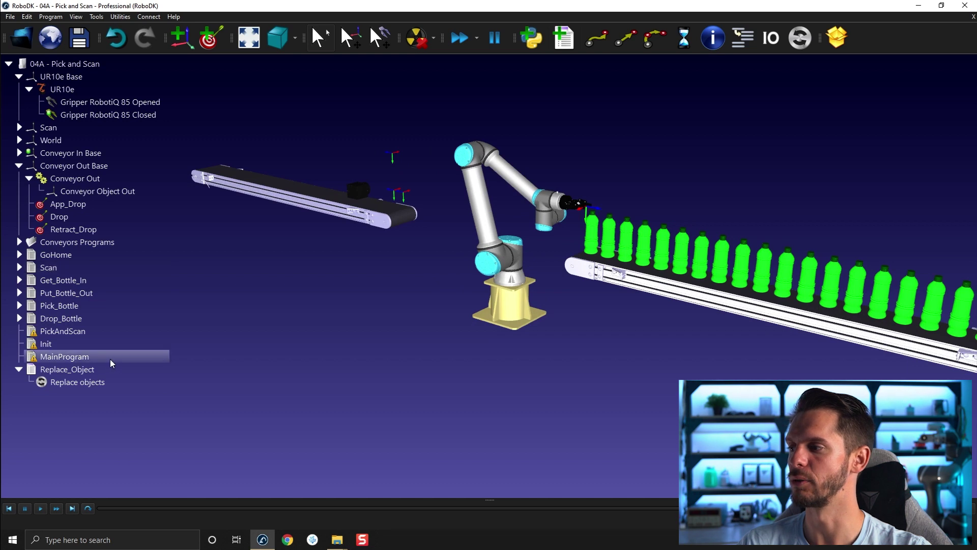
Step: Run Replace_Object, GoHome, Get_Bottle_In, Put_Bottle_Out, then GoHome again to cycle one bottle
{"action": "double_click", "coordinate": [89, 369]}
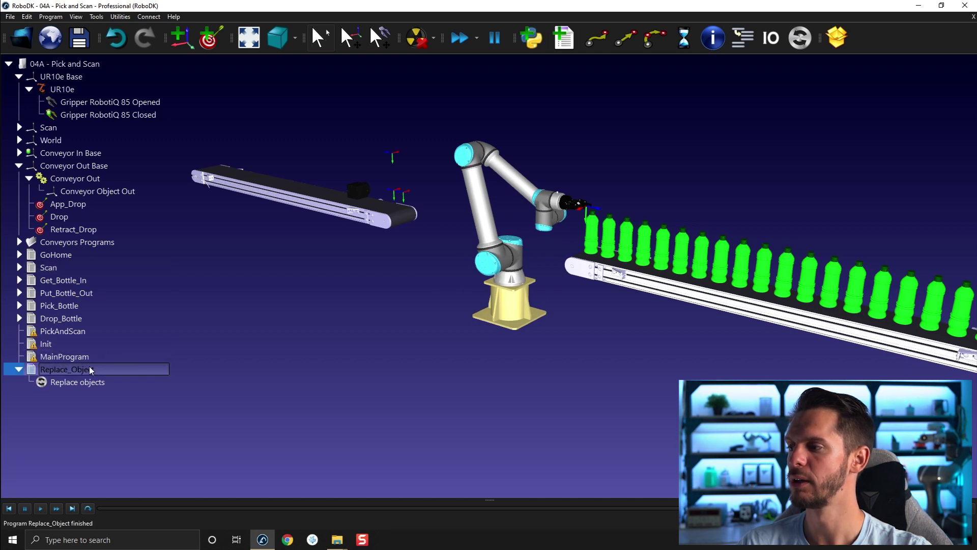
{"action": "double_click", "coordinate": [86, 253]}
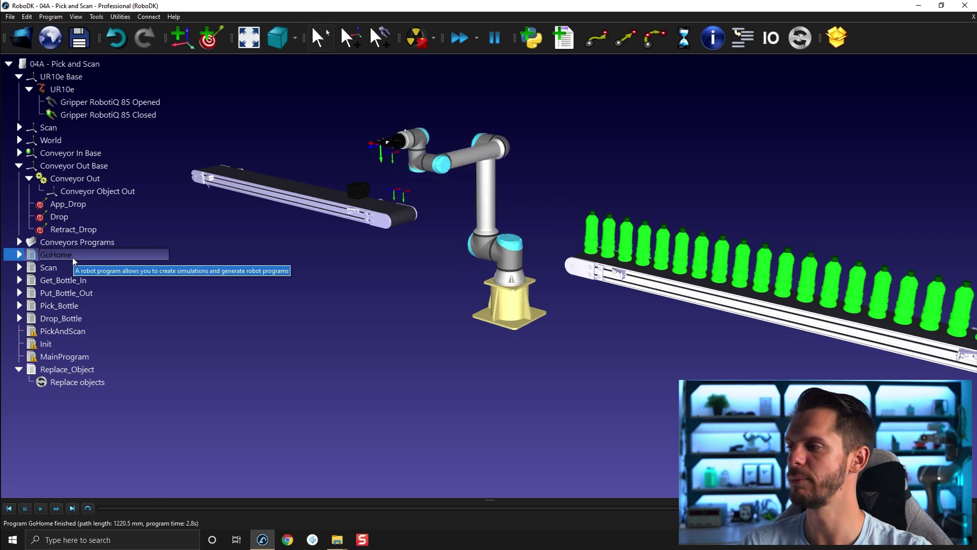
{"action": "double_click", "coordinate": [67, 282]}
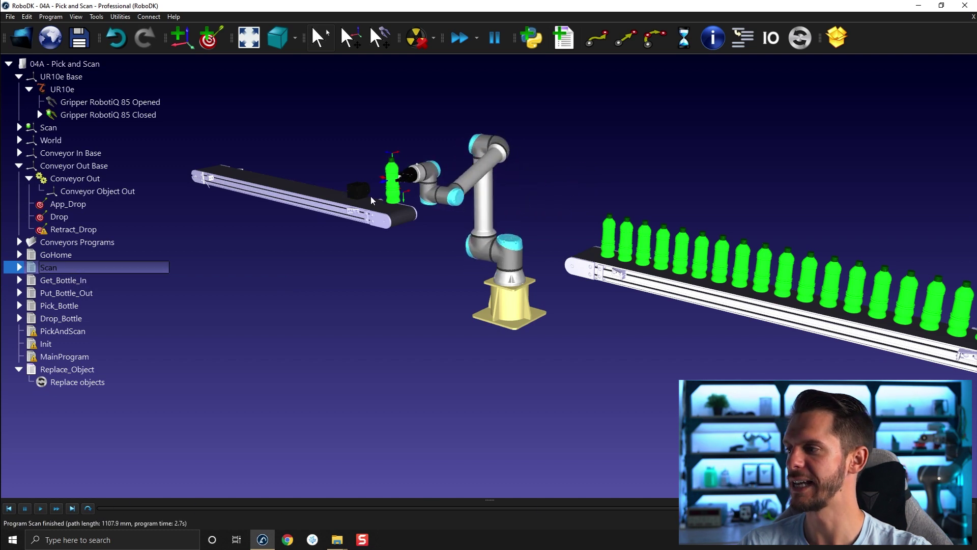
{"action": "double_click", "coordinate": [86, 293]}
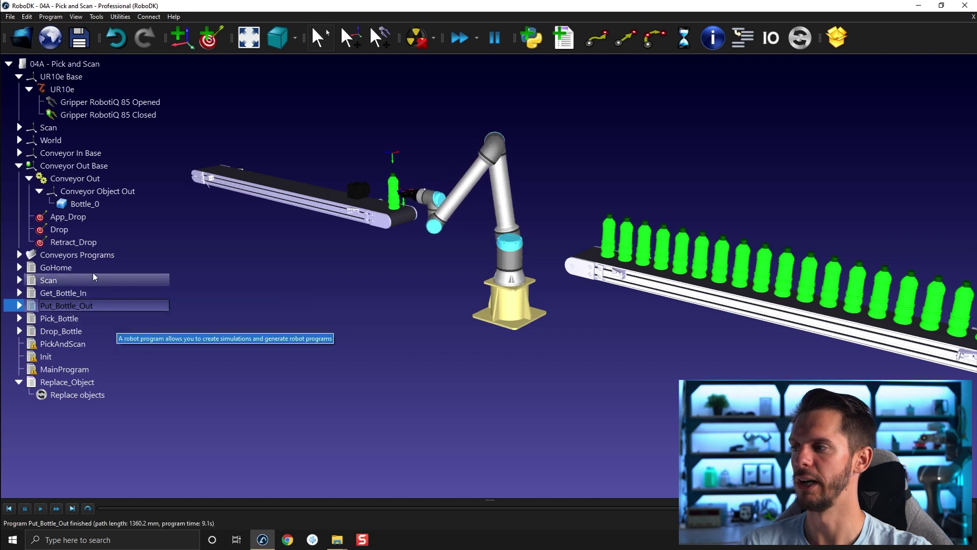
{"action": "double_click", "coordinate": [92, 272]}
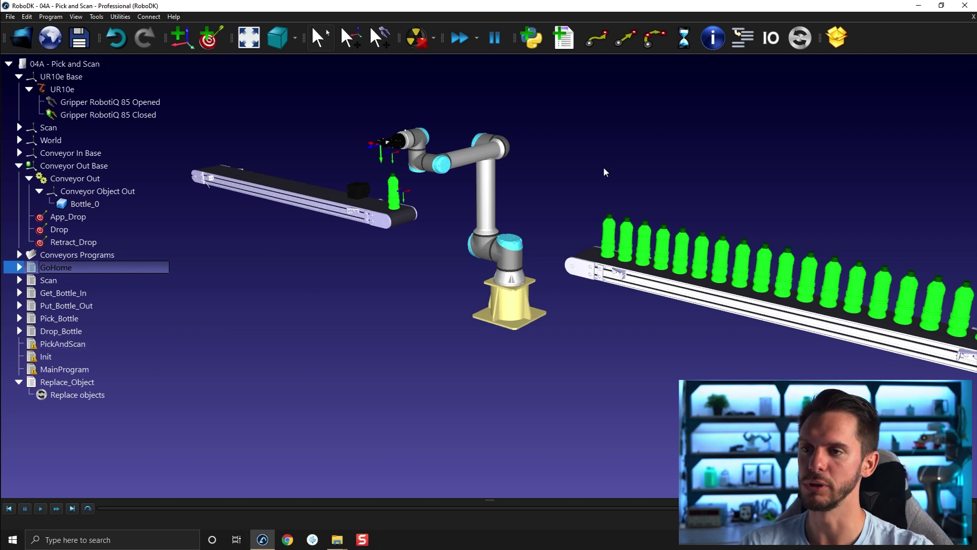
{"action": "left_click", "coordinate": [339, 319]}
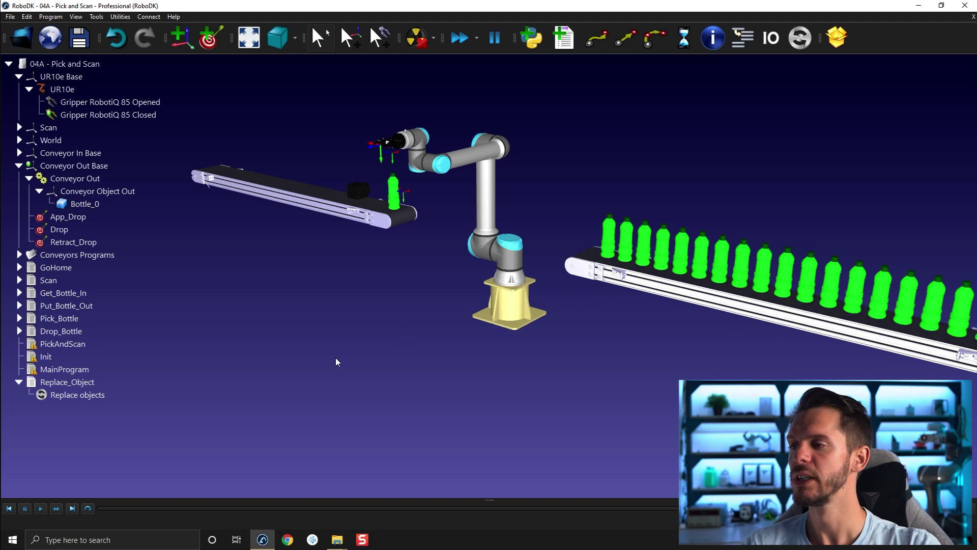
{"action": "left_click", "coordinate": [89, 344]}
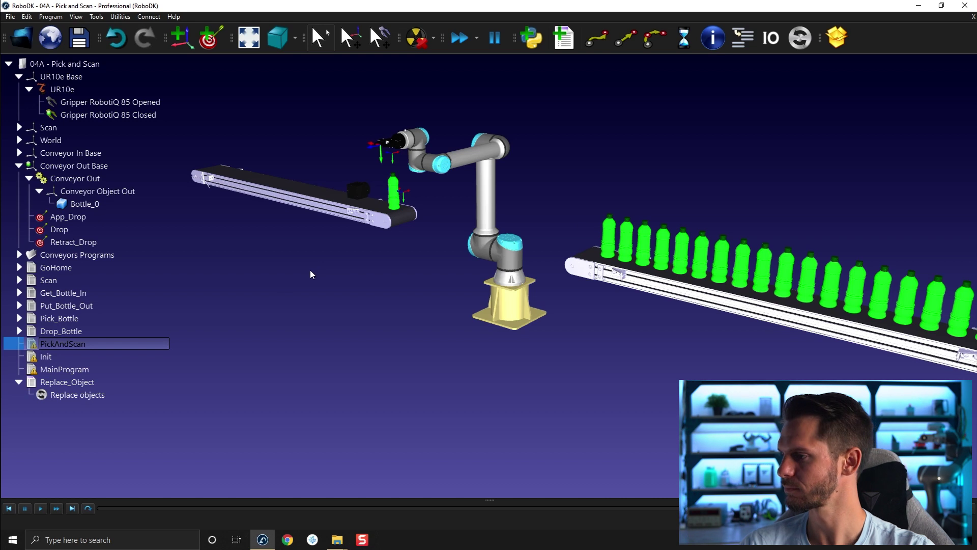
{"action": "right_click", "coordinate": [123, 346]}
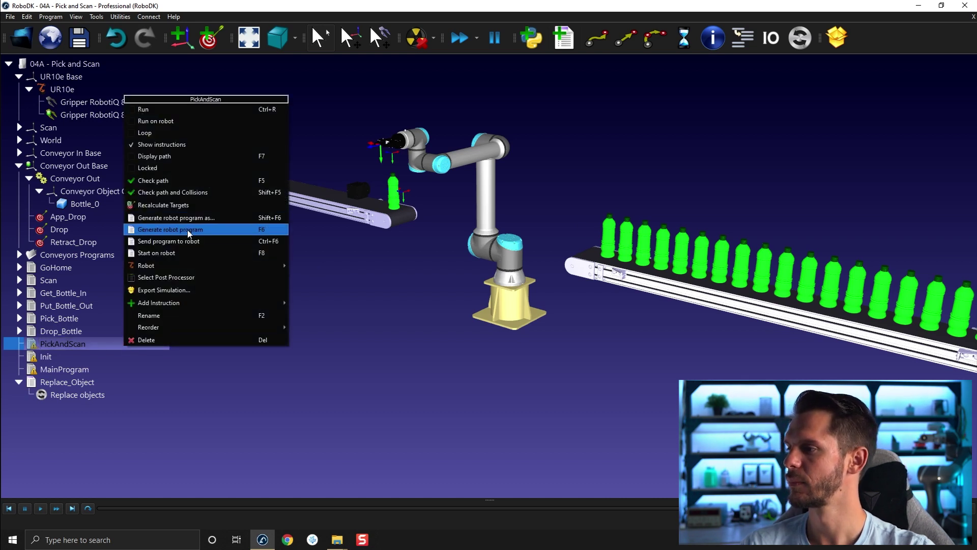
Step: Add a program call to GoHome as PickAndScan's first instruction
{"action": "mouse_move", "coordinate": [158, 302]}
{"action": "left_click", "coordinate": [333, 385]}
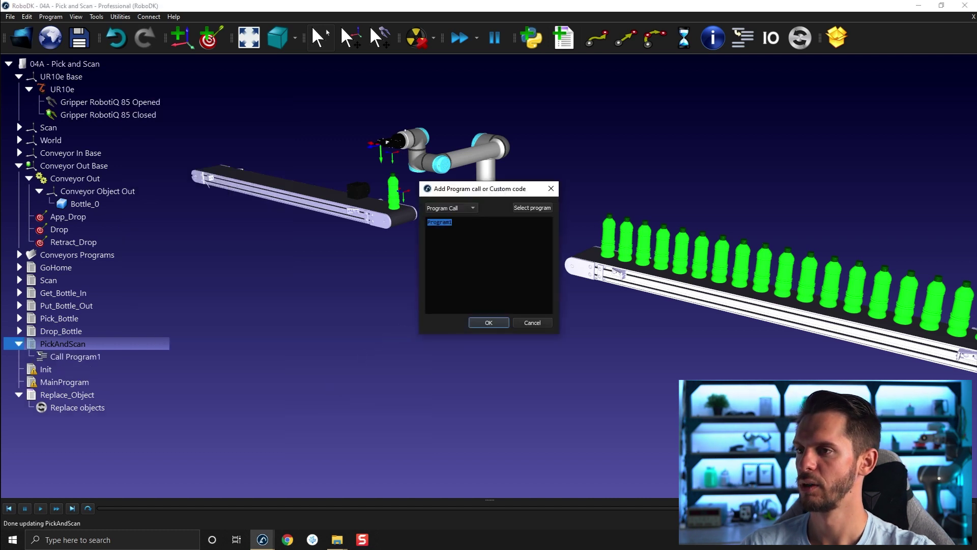
{"action": "left_click", "coordinate": [535, 209]}
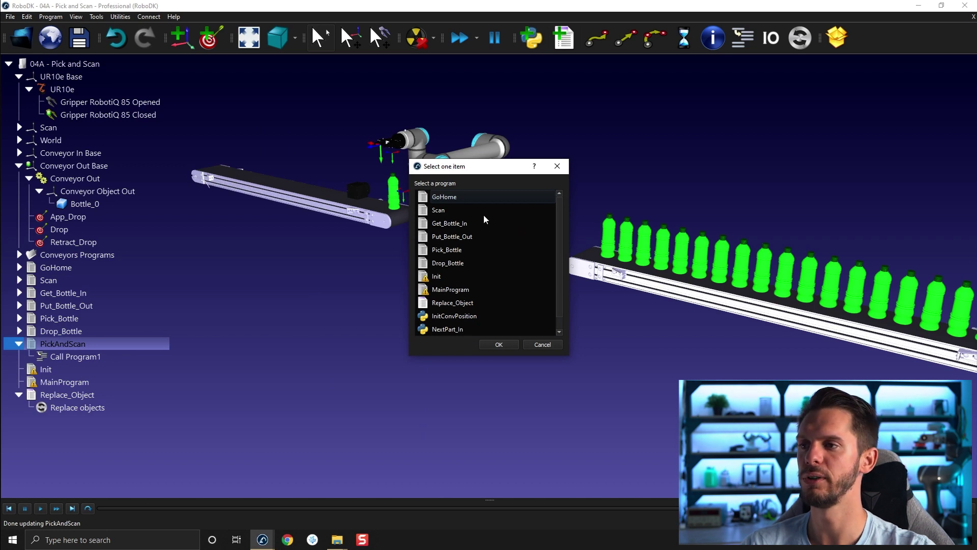
{"action": "left_click", "coordinate": [448, 197]}
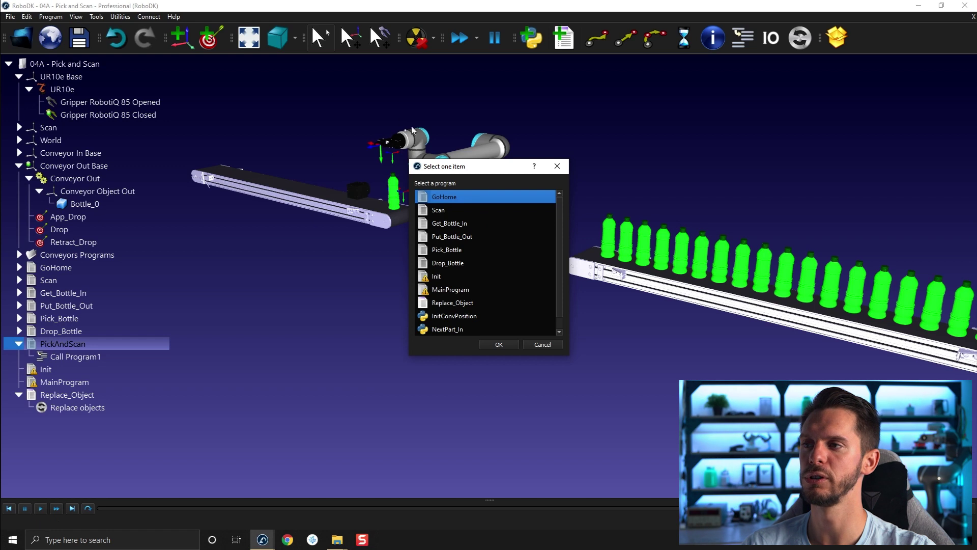
{"action": "left_click", "coordinate": [500, 345]}
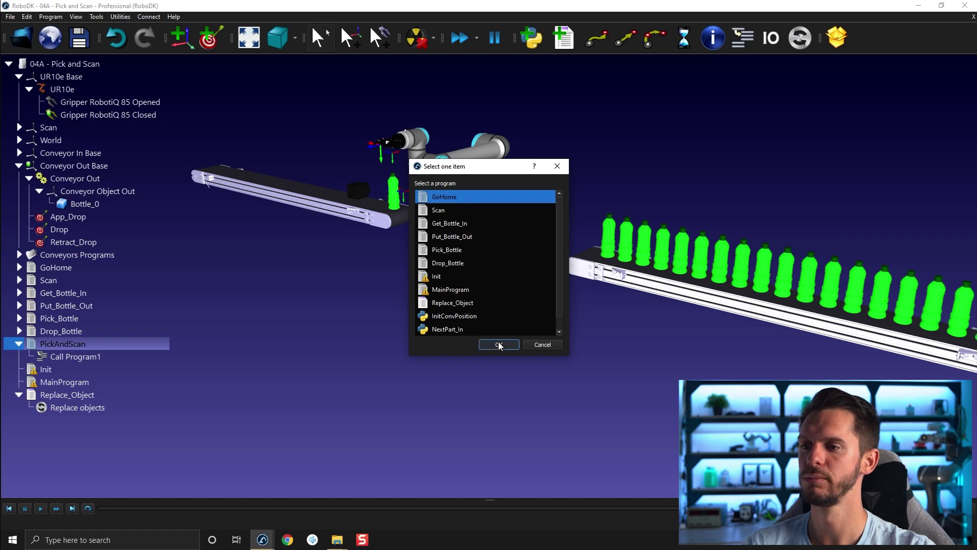
{"action": "left_click", "coordinate": [500, 345]}
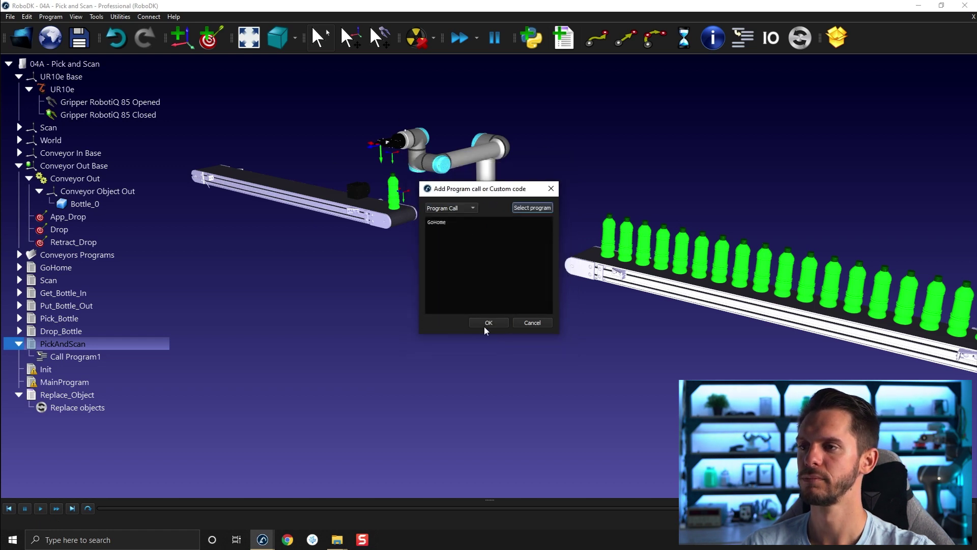
{"action": "key", "text": "Return"}
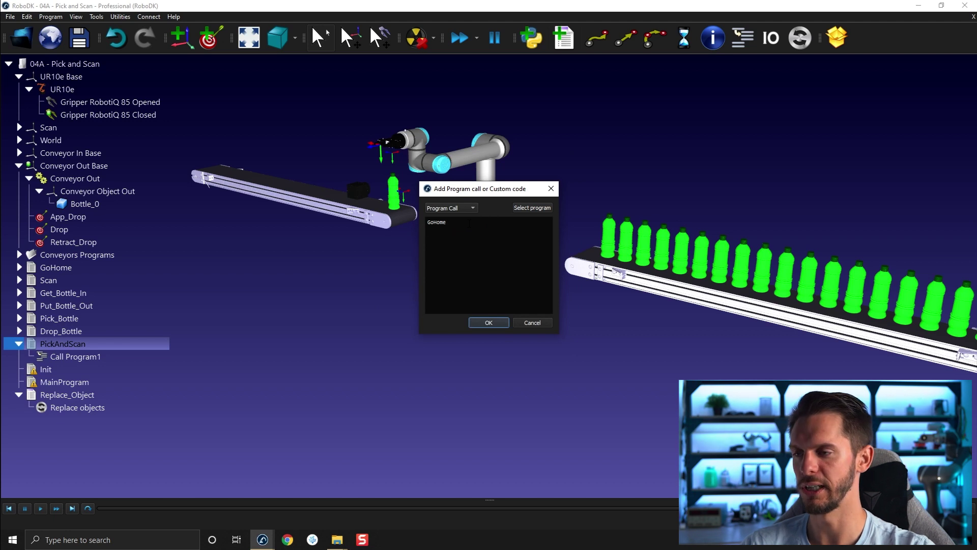
Step: Add Get_Bottle_In, Scan and Put_Bottle_Out calls after GoHome and confirm them
{"action": "left_click", "coordinate": [544, 210]}
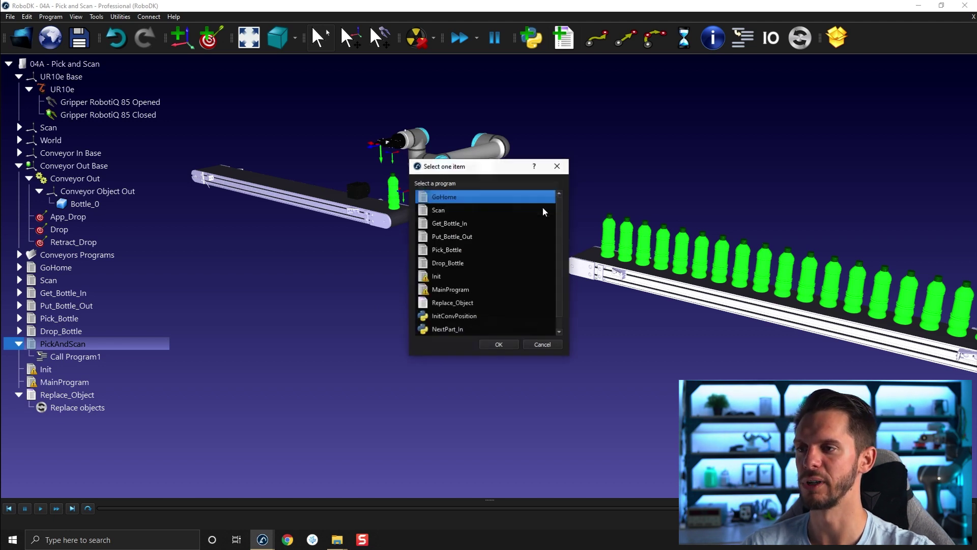
{"action": "left_click", "coordinate": [461, 223]}
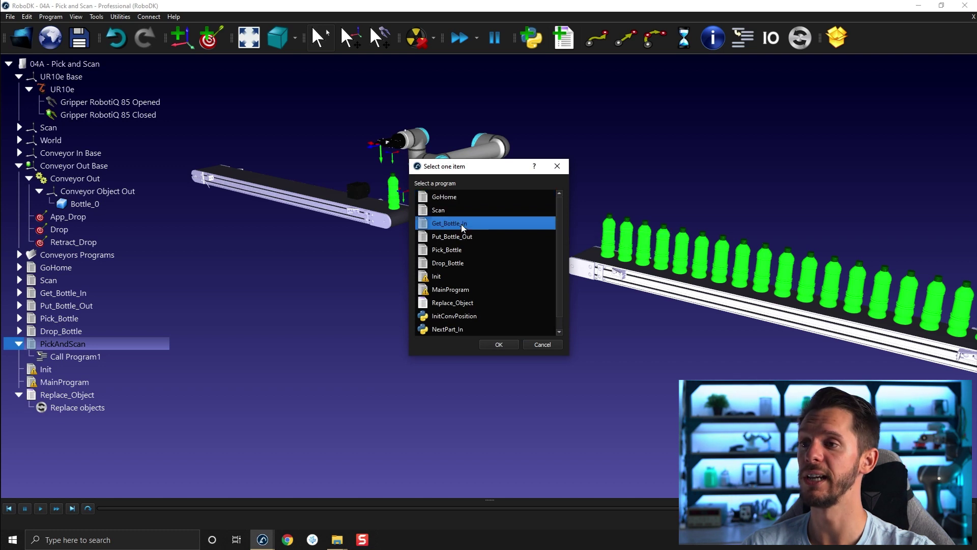
{"action": "left_click", "coordinate": [496, 346]}
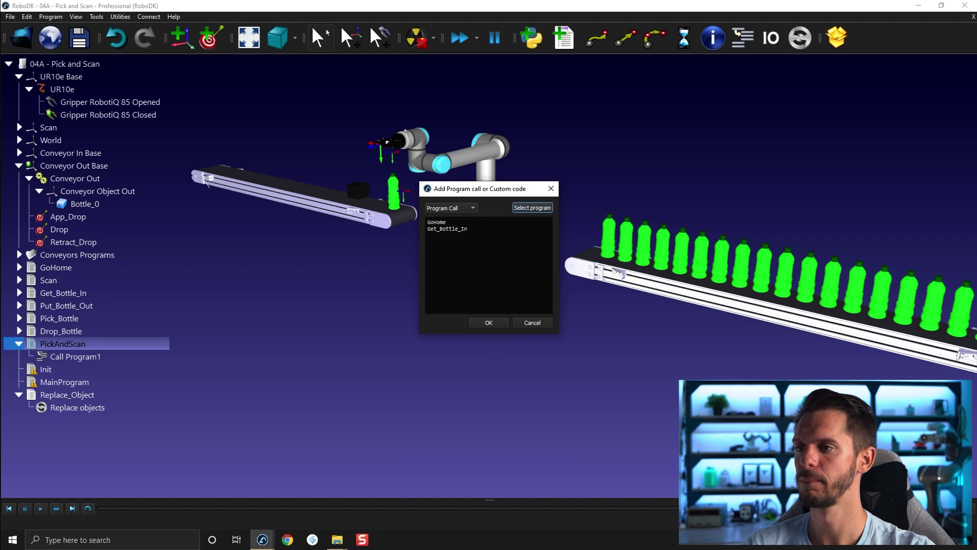
{"action": "left_click", "coordinate": [485, 234]}
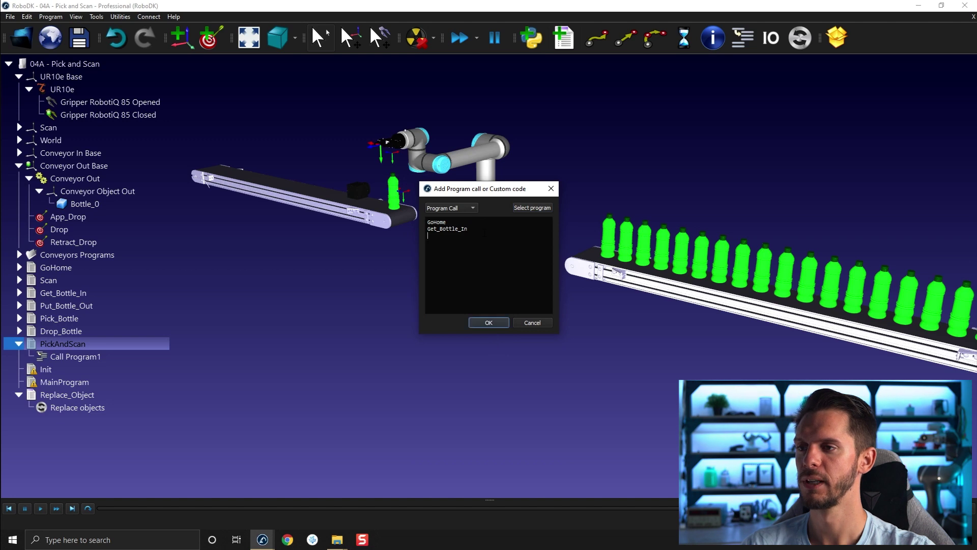
{"action": "left_click", "coordinate": [531, 208]}
{"action": "double_click", "coordinate": [439, 214]}
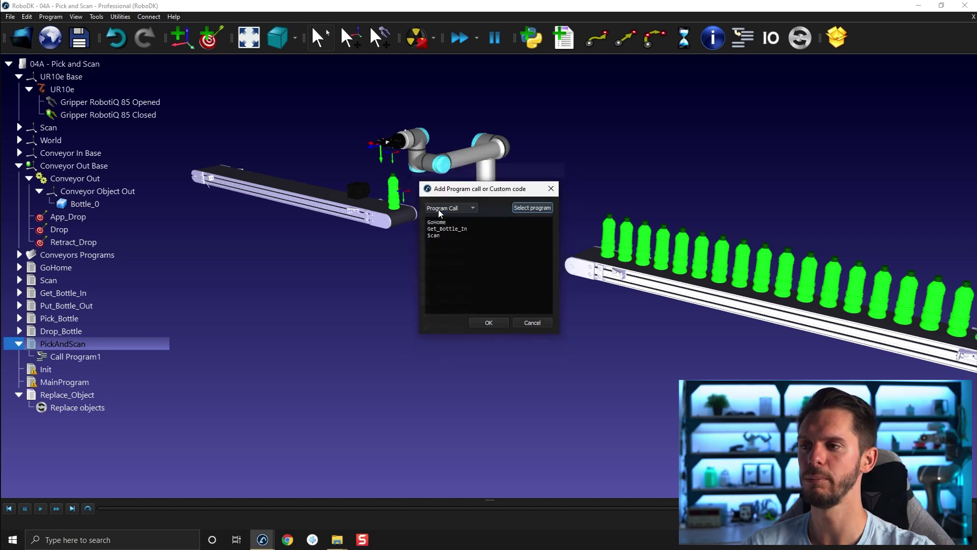
{"action": "left_click", "coordinate": [447, 241]}
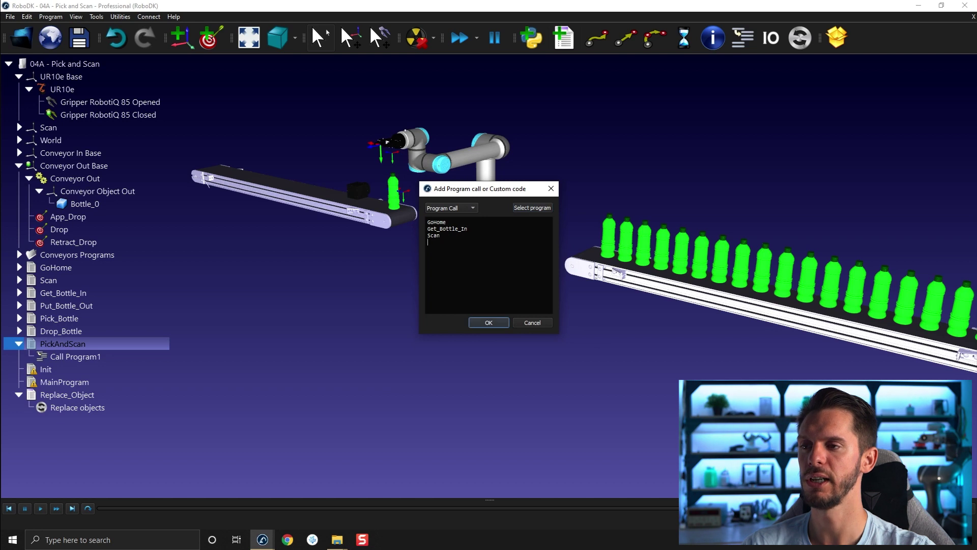
{"action": "left_click", "coordinate": [536, 212]}
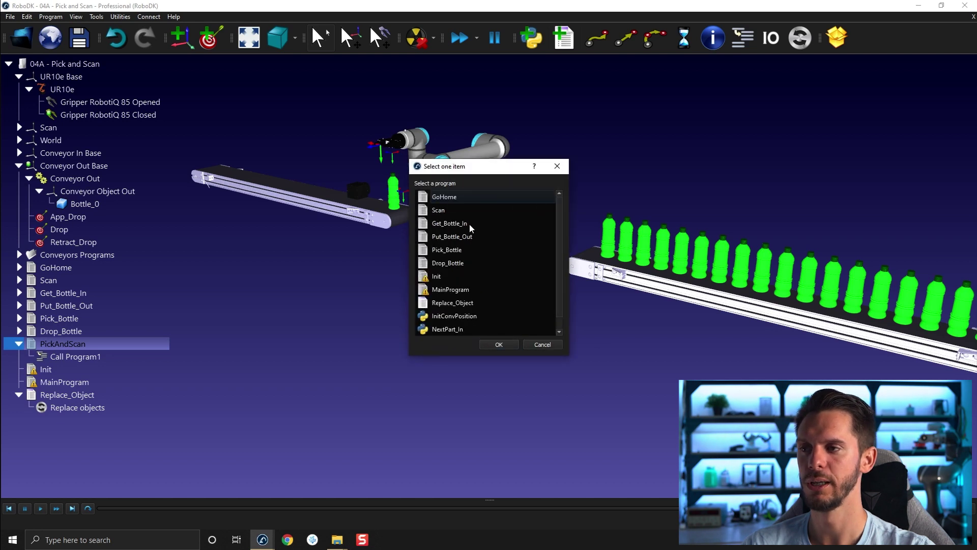
{"action": "double_click", "coordinate": [467, 237]}
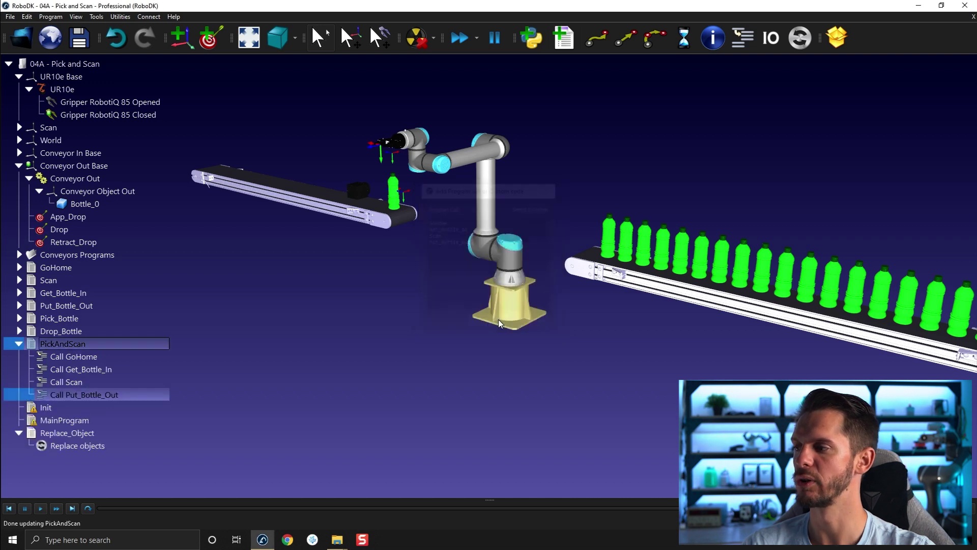
{"action": "left_click", "coordinate": [498, 323]}
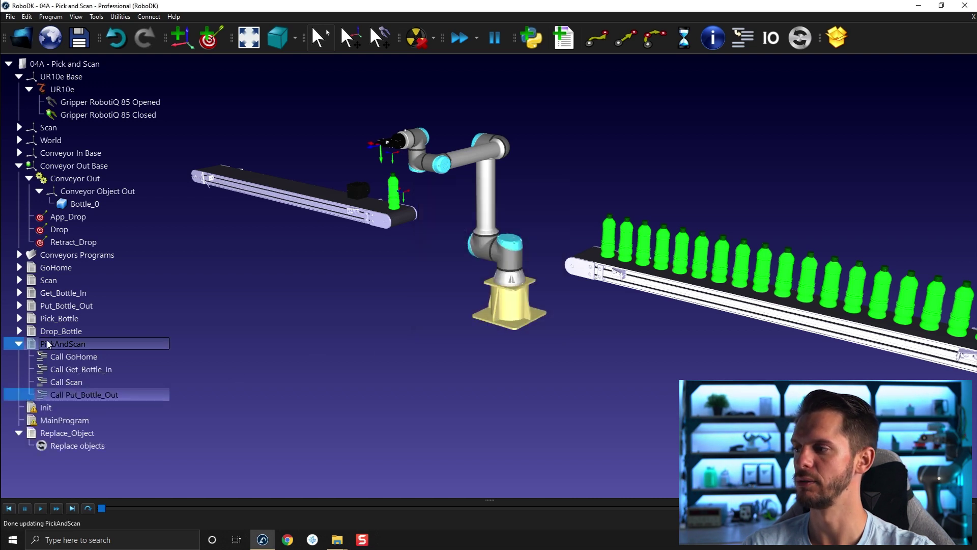
Step: Reset the bottles, run PickAndScan through its 21.3 s path, then bring up Init's options
{"action": "double_click", "coordinate": [64, 433]}
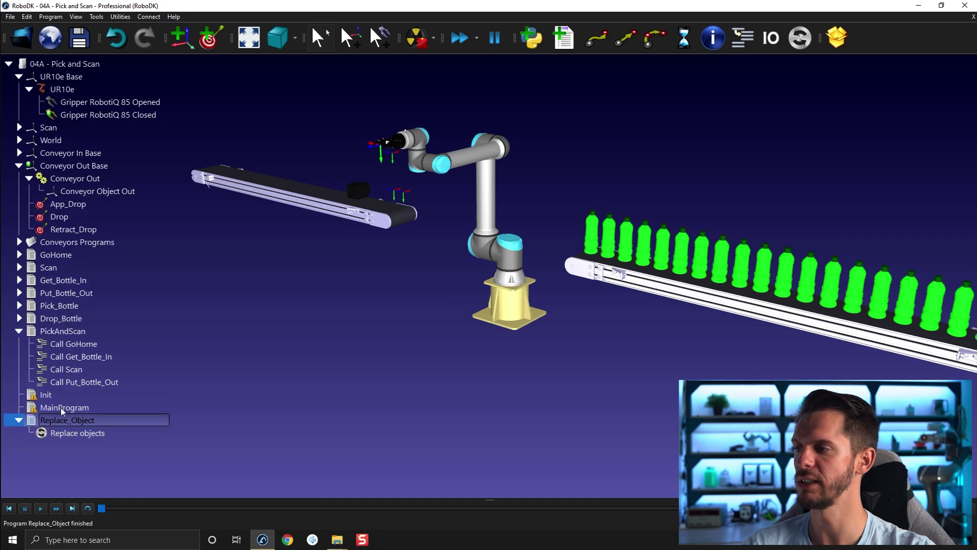
{"action": "double_click", "coordinate": [65, 332]}
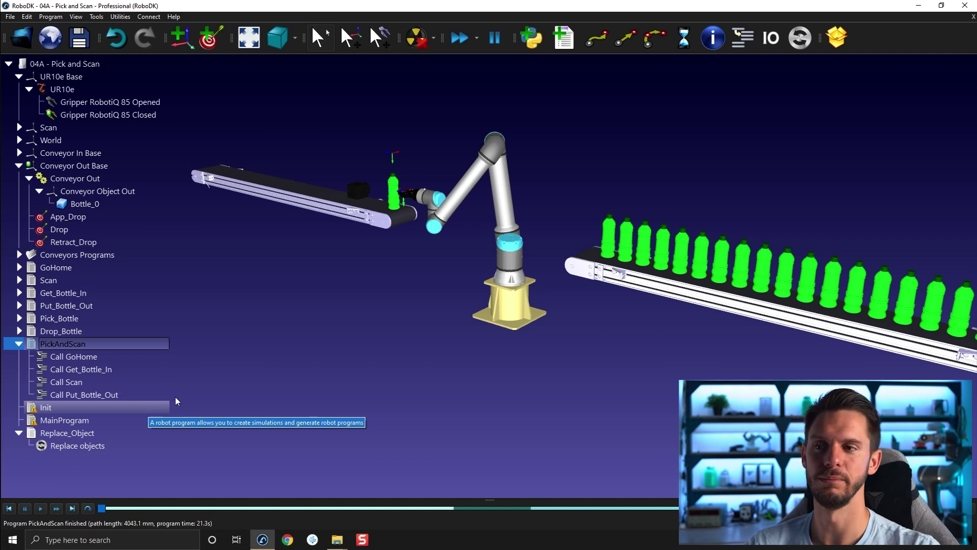
{"action": "left_click", "coordinate": [348, 343]}
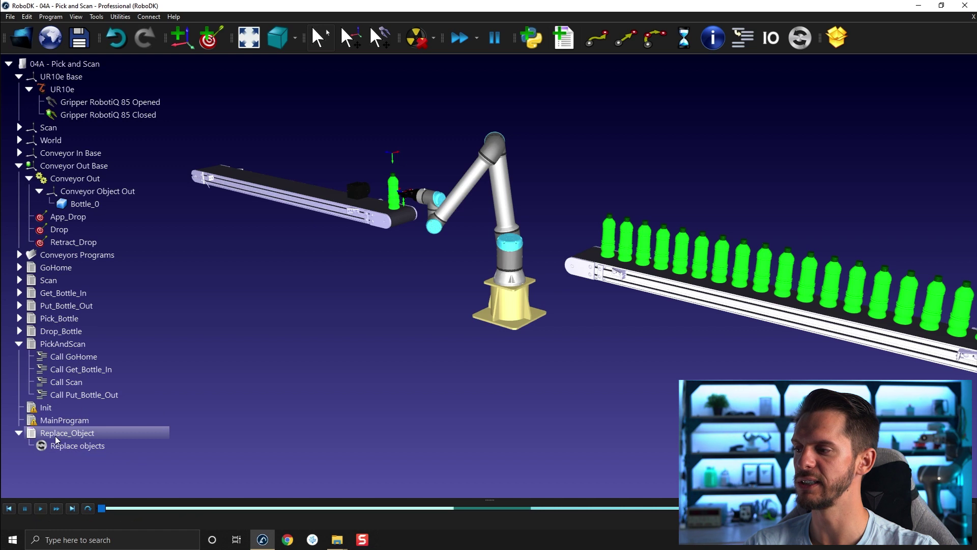
{"action": "right_click", "coordinate": [48, 412]}
{"action": "mouse_move", "coordinate": [83, 367]}
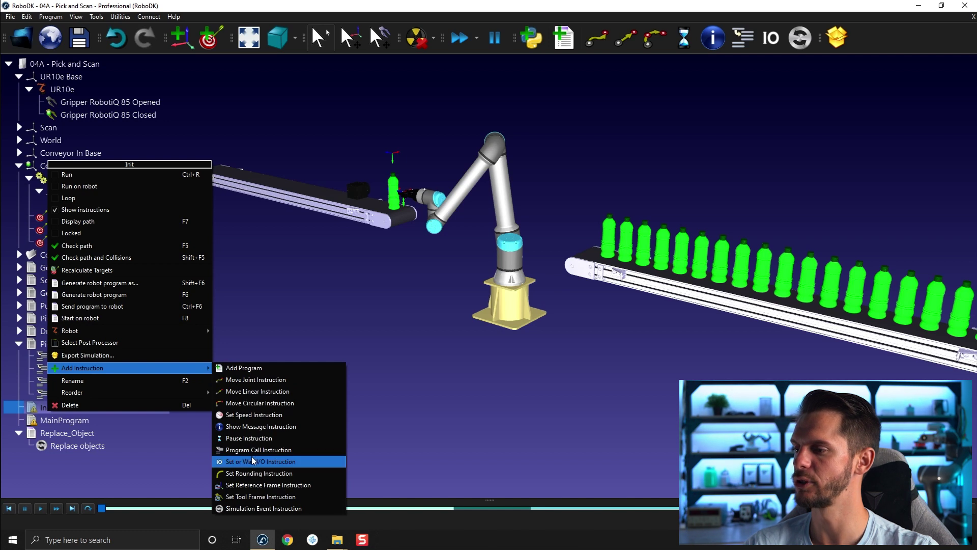
Step: Add a call to Replace_Object in the Init program
{"action": "left_click", "coordinate": [251, 451]}
{"action": "left_click", "coordinate": [545, 209]}
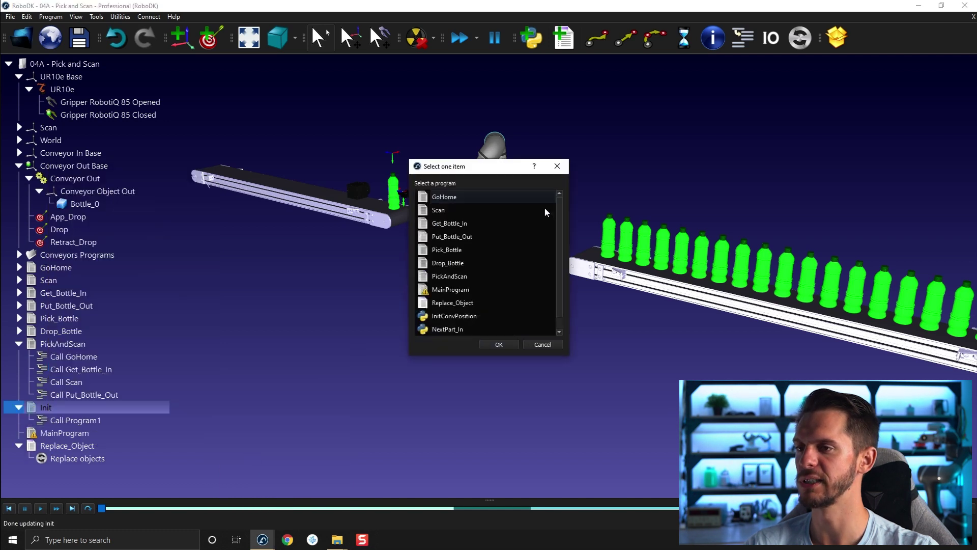
{"action": "double_click", "coordinate": [472, 303]}
{"action": "left_click", "coordinate": [492, 323]}
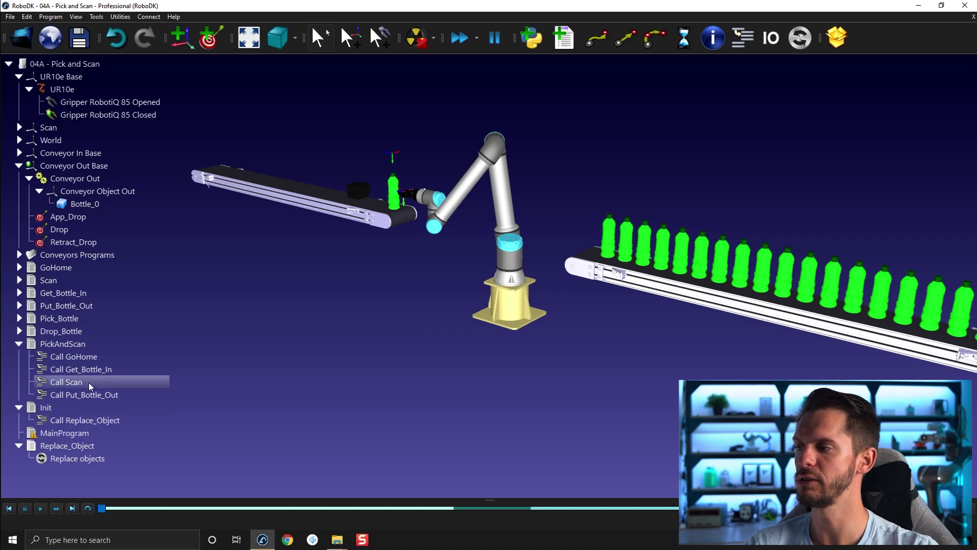
Step: Copy PickAndScan's GoHome call into Init after Replace_Object
{"action": "left_click", "coordinate": [77, 355]}
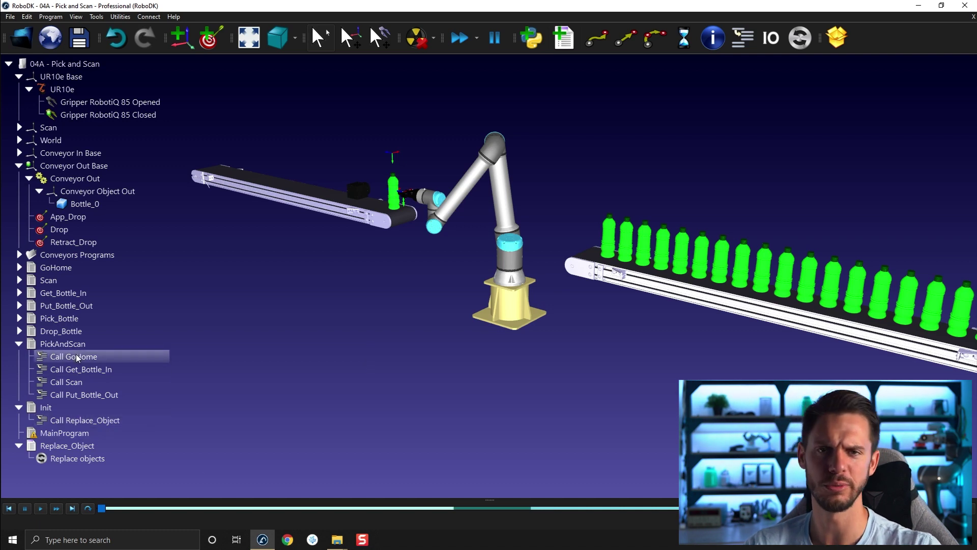
{"action": "left_click", "coordinate": [61, 331]}
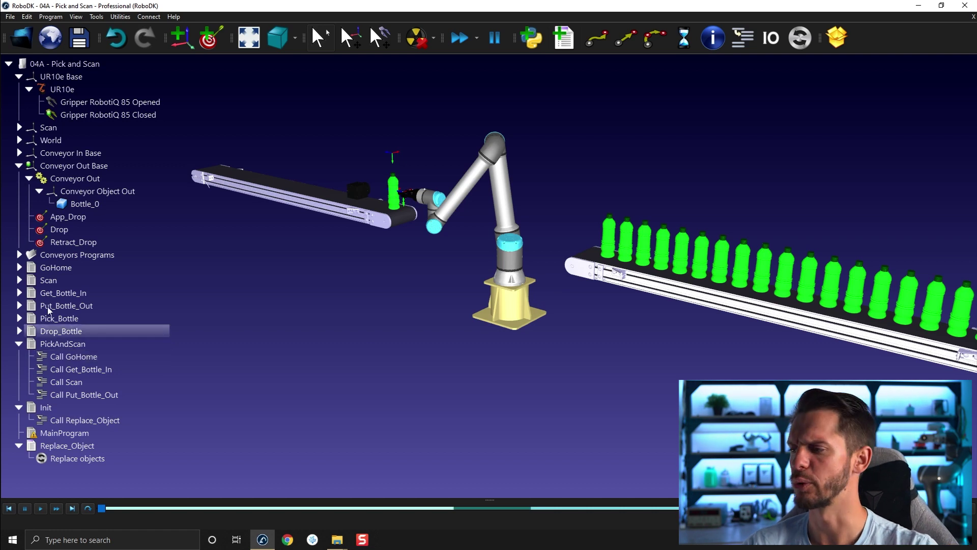
{"action": "left_click", "coordinate": [92, 356]}
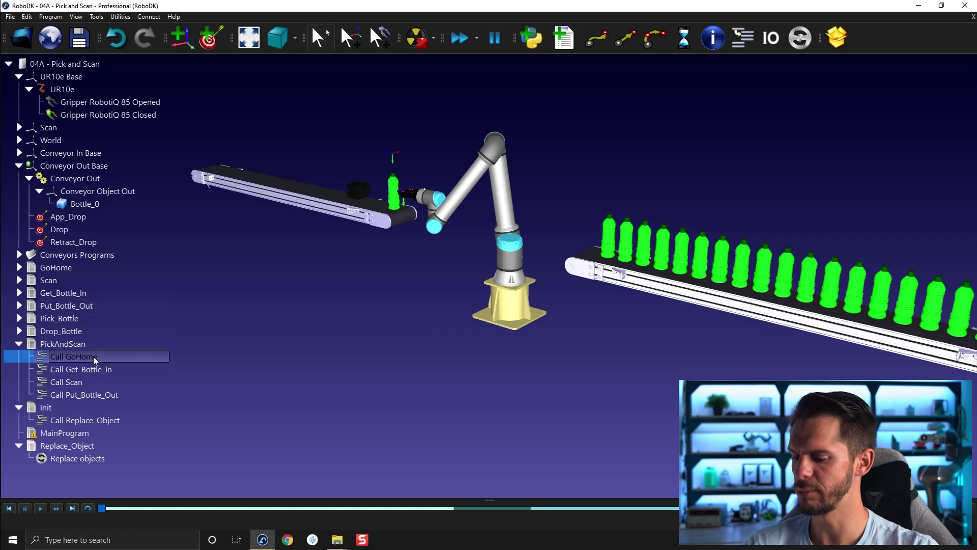
{"action": "left_click_drag", "start_coordinate": [93, 356], "coordinate": [100, 421]}
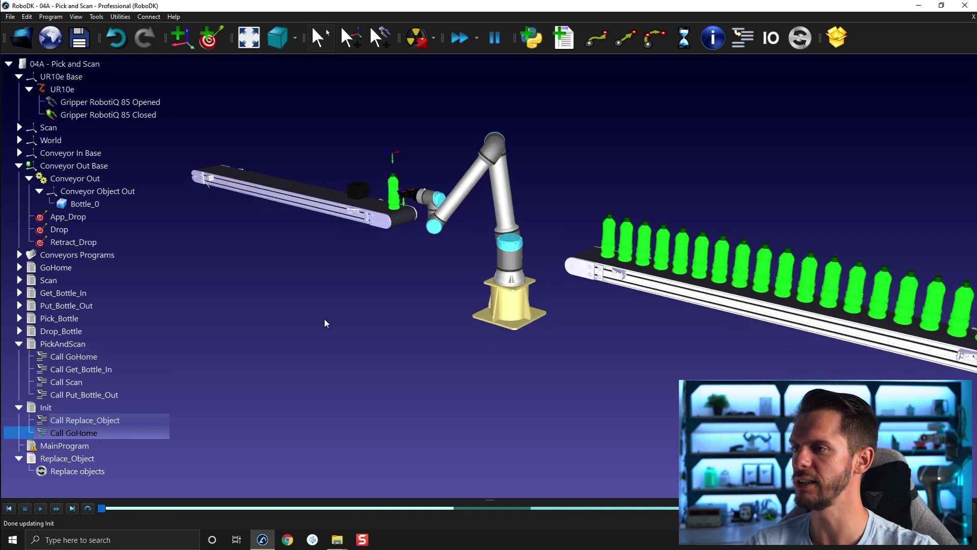
Step: Recentre the station and expand Conveyors Programs to show InitConvPosition, NextPart_In and NextPart_Out
{"action": "right_click_drag", "start_coordinate": [324, 323], "coordinate": [365, 320]}
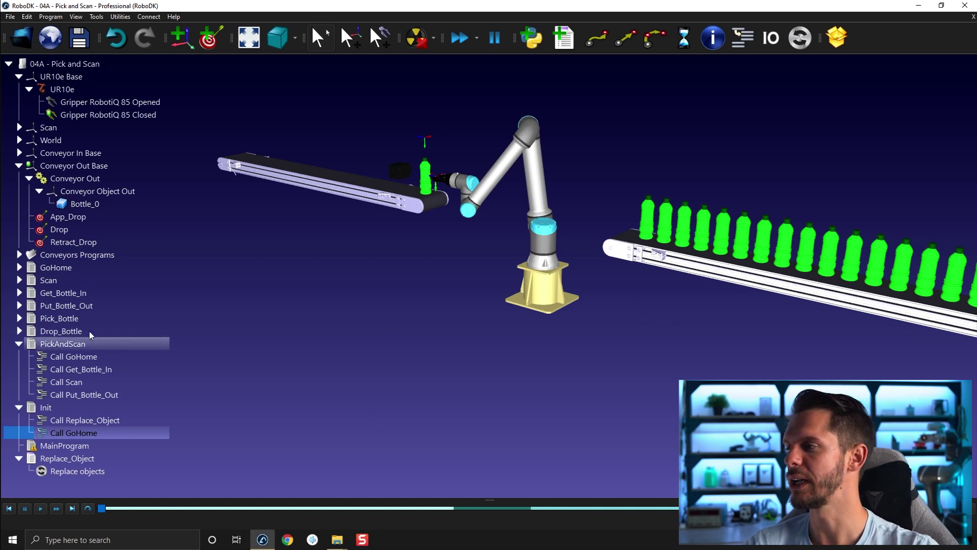
{"action": "left_click", "coordinate": [18, 254]}
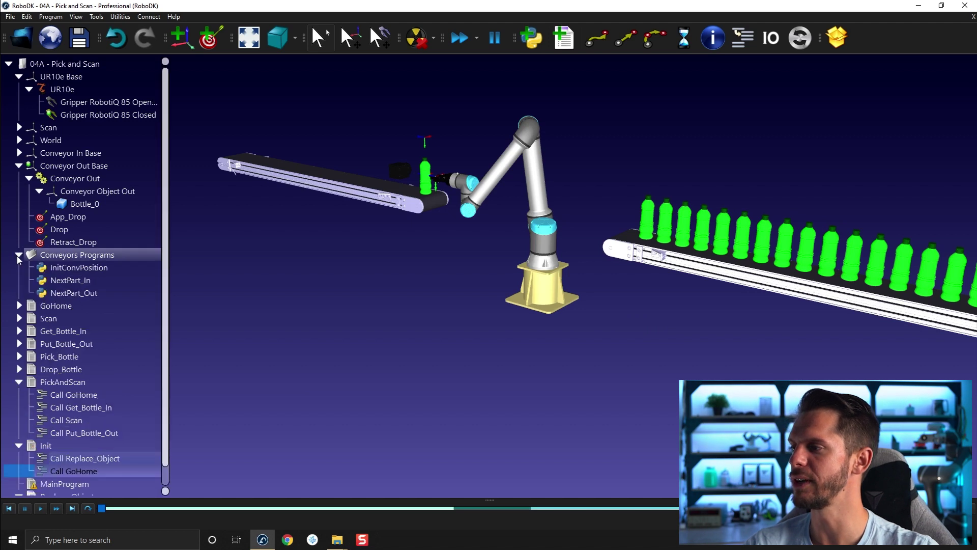
{"action": "scroll", "coordinate": [28, 259], "scroll_direction": "down", "scroll_amount": 1}
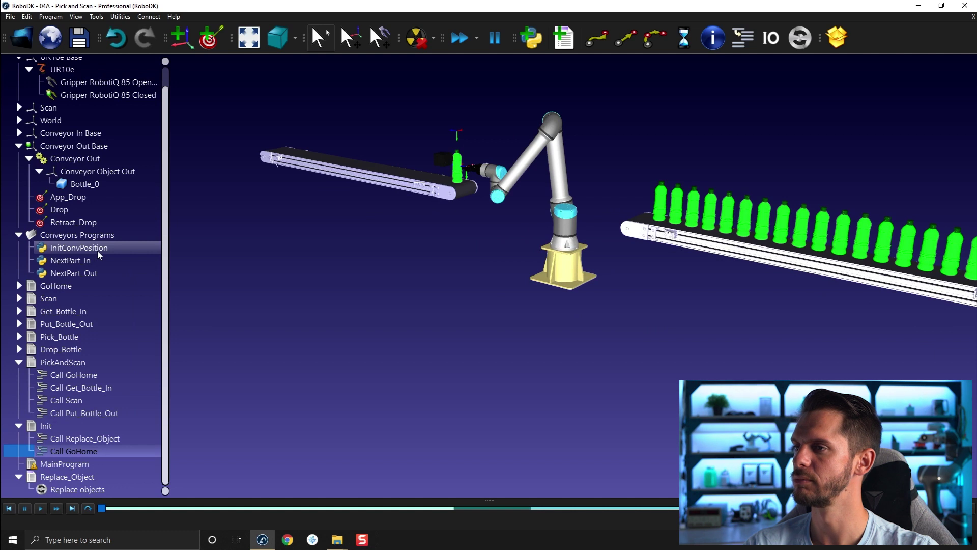
Step: Select the three drop targets and collapse the Conveyor Out Base branch
{"action": "left_click", "coordinate": [77, 197]}
{"action": "left_click", "coordinate": [73, 222], "text": "shift"}
{"action": "left_click_drag", "start_coordinate": [73, 224], "coordinate": [18, 150]}
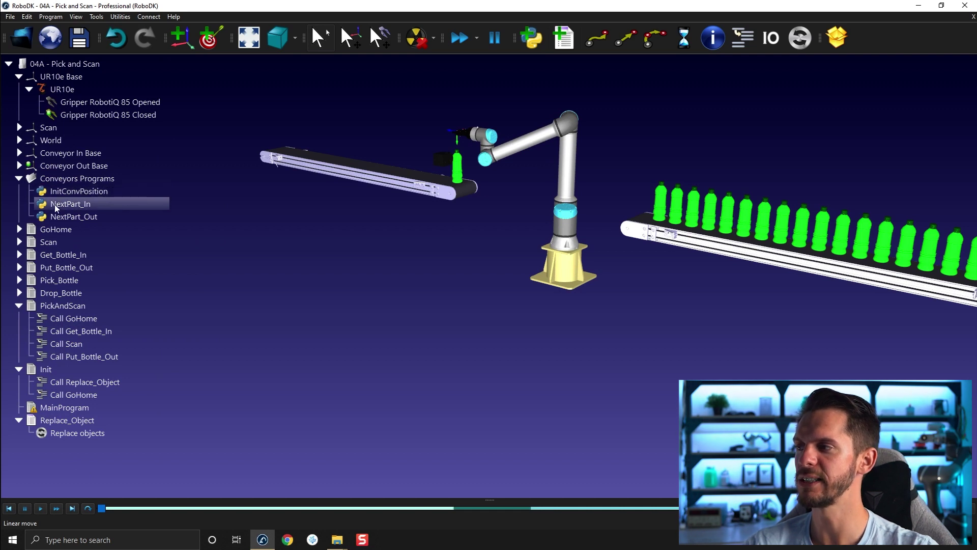
Step: Run NextPart_In and NextPart_Out, then reset the bottles with InitConvPosition
{"action": "double_click", "coordinate": [89, 205]}
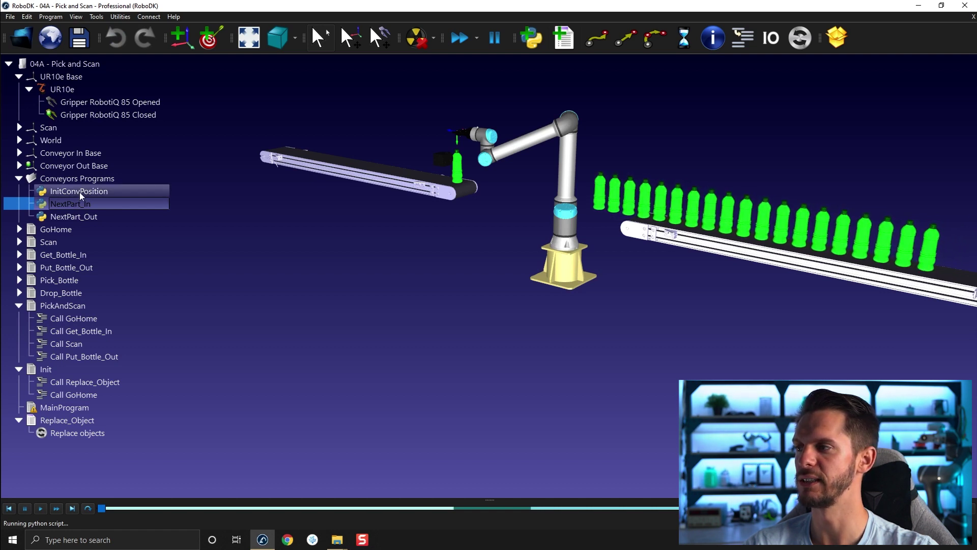
{"action": "left_click", "coordinate": [76, 219]}
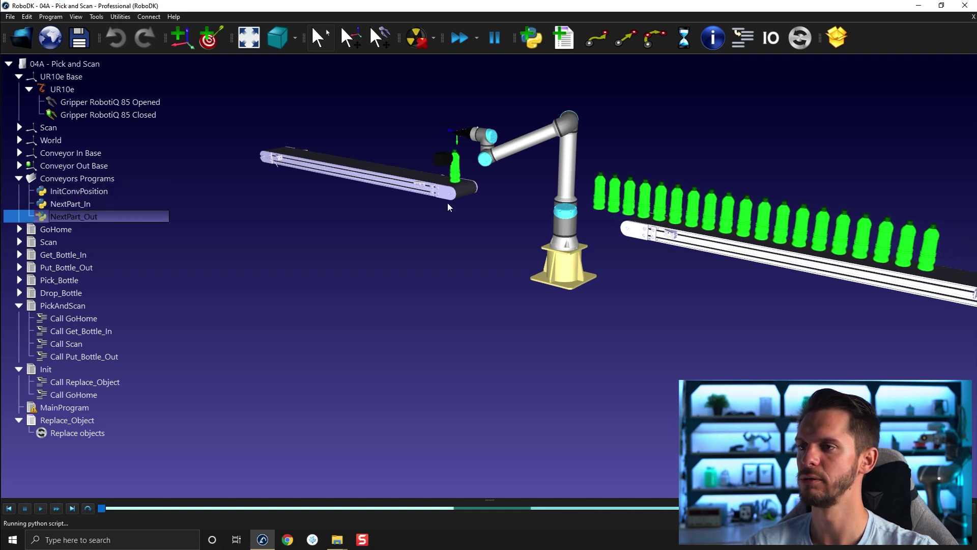
{"action": "double_click", "coordinate": [89, 191]}
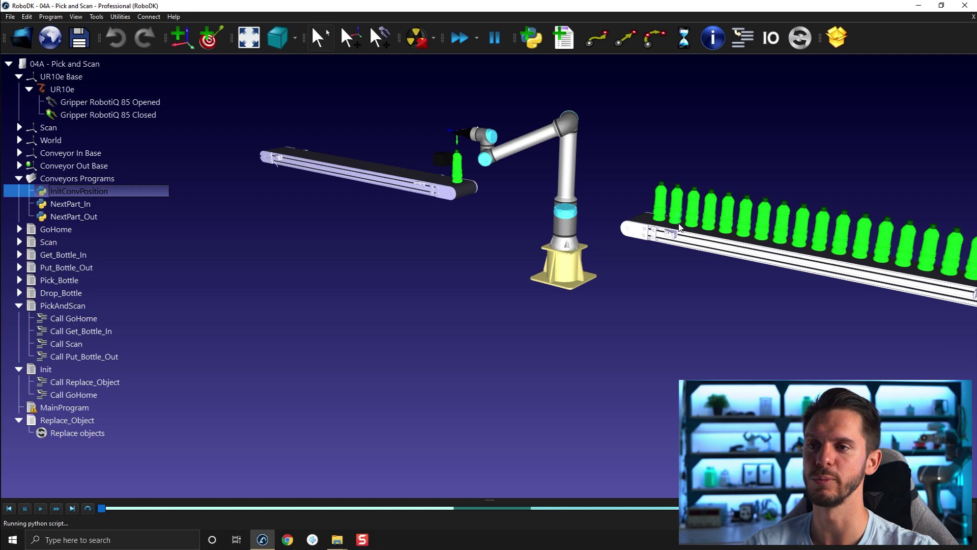
{"action": "left_click", "coordinate": [499, 304]}
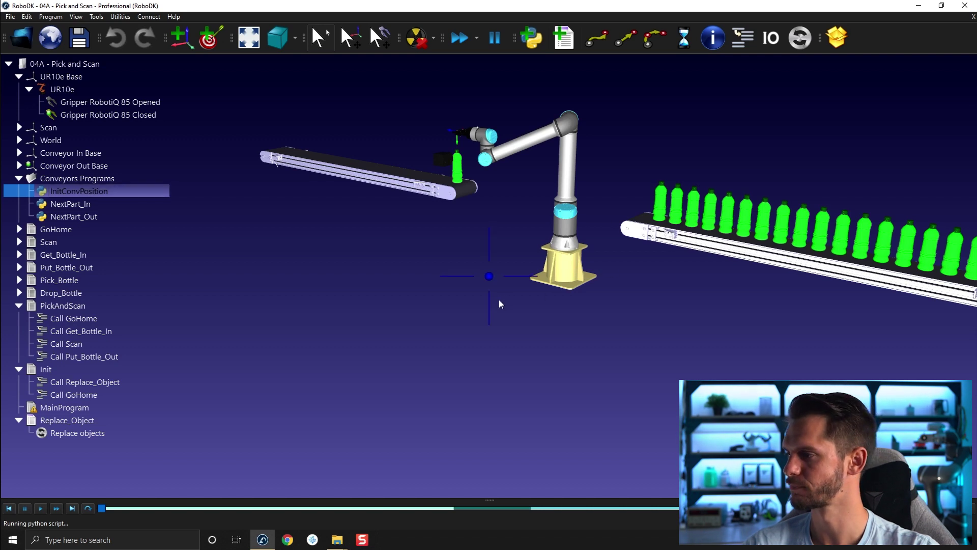
{"action": "left_click_drag", "start_coordinate": [499, 303], "coordinate": [493, 300]}
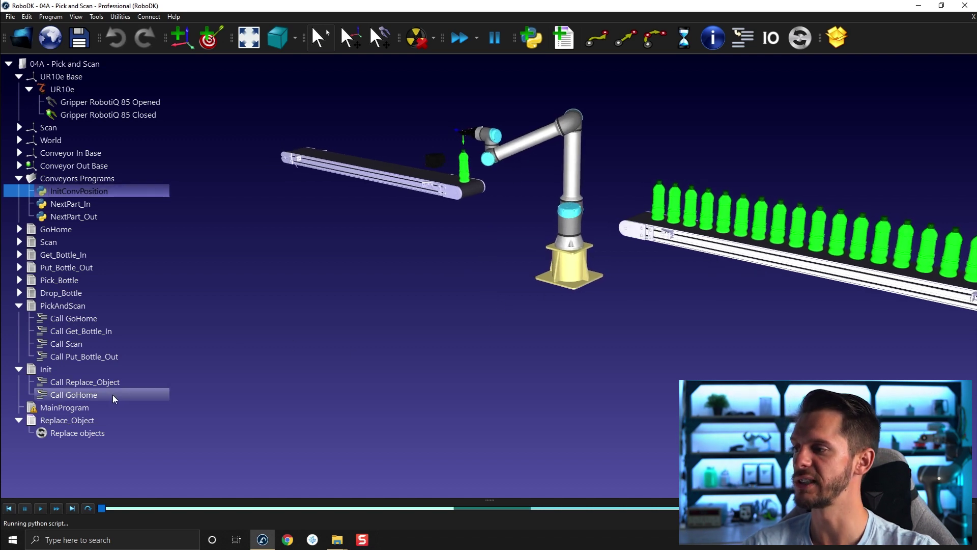
Step: Add a Call InitConvPosition instruction after the GoHome call in Init
{"action": "right_click", "coordinate": [73, 394]}
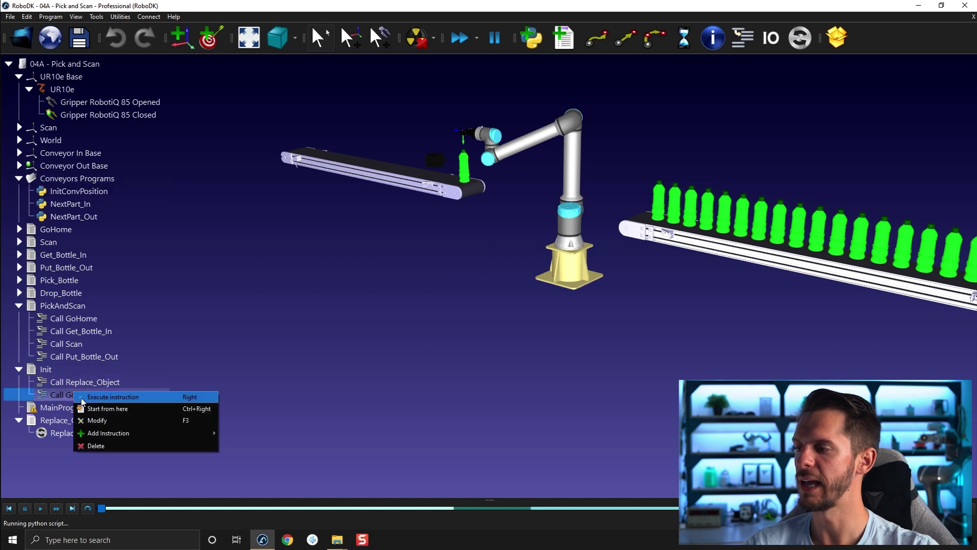
{"action": "mouse_move", "coordinate": [106, 433]}
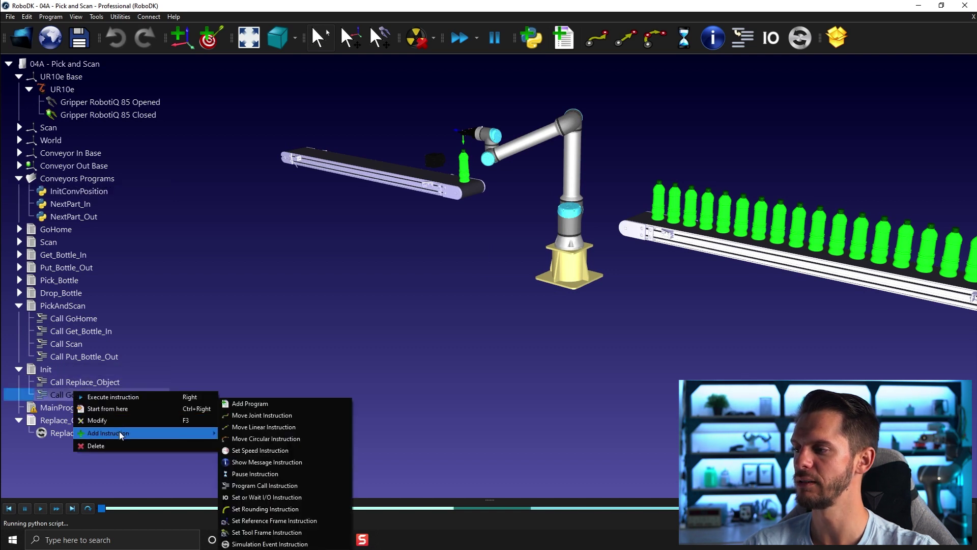
{"action": "left_click", "coordinate": [266, 489]}
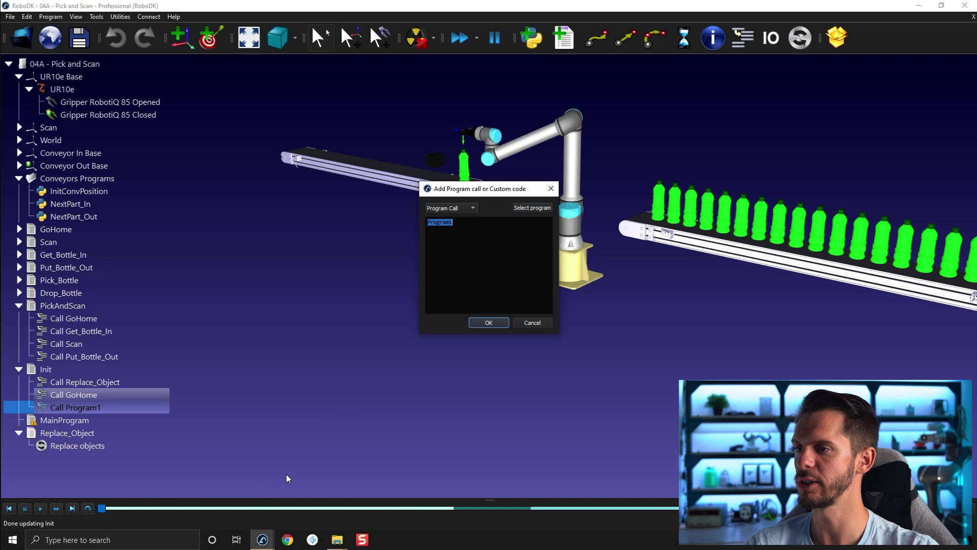
{"action": "left_click", "coordinate": [543, 209]}
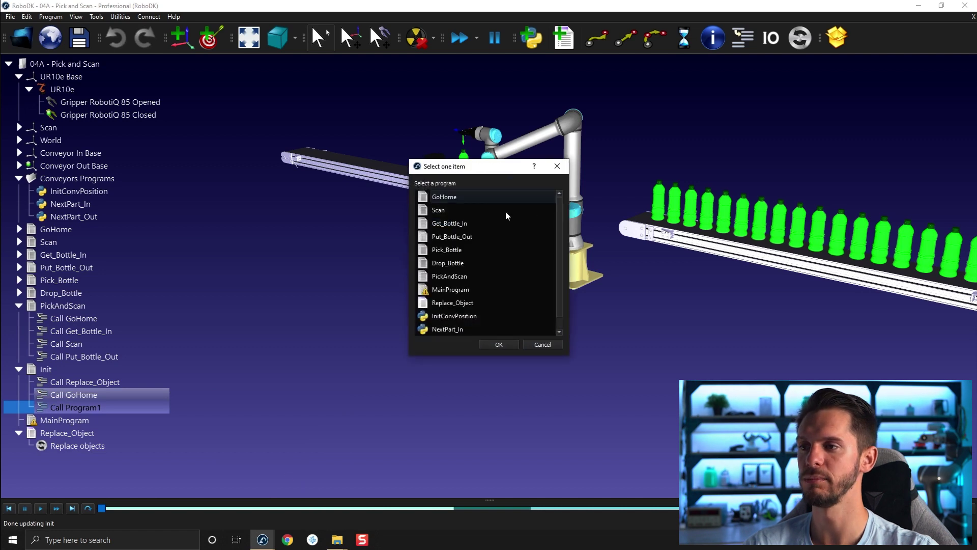
{"action": "scroll", "coordinate": [459, 207], "scroll_direction": "down", "scroll_amount": 1}
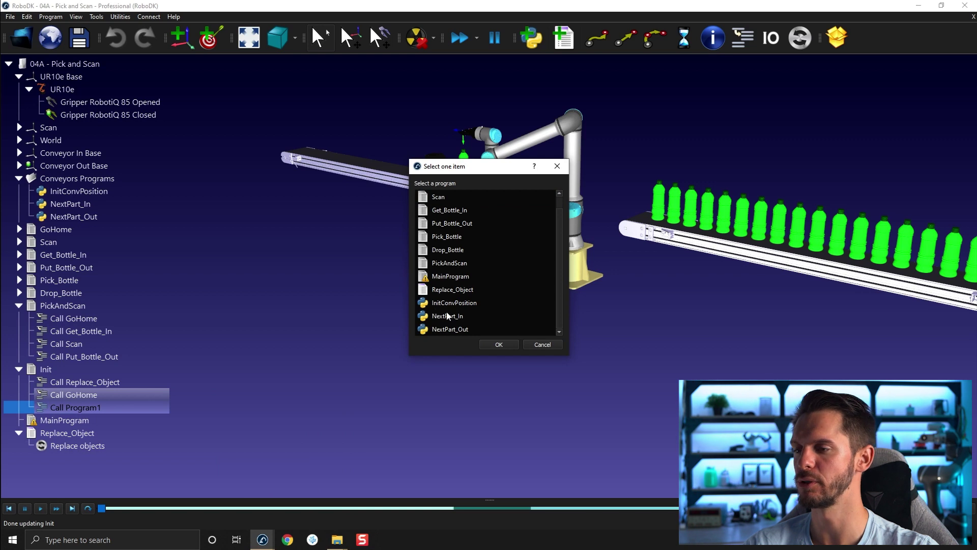
{"action": "left_click", "coordinate": [435, 302]}
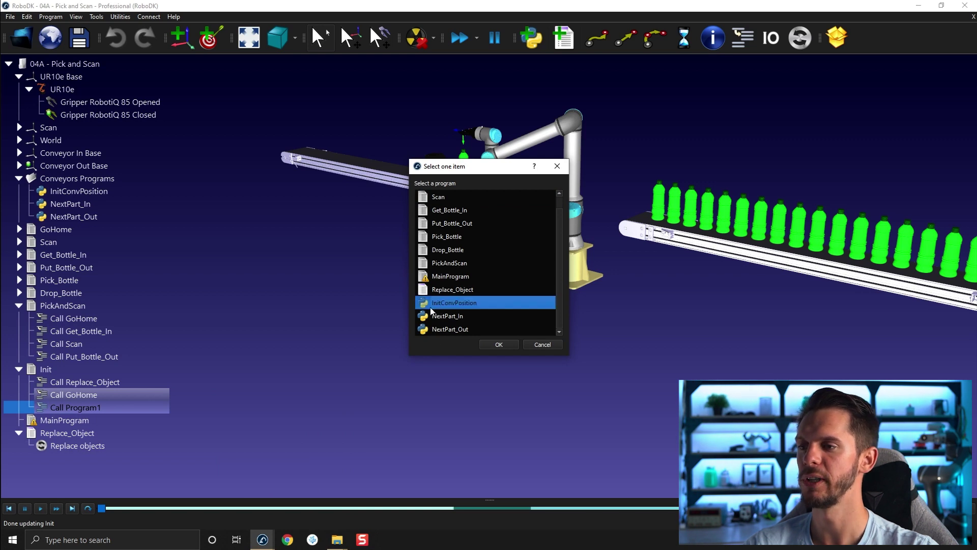
{"action": "left_click", "coordinate": [499, 345]}
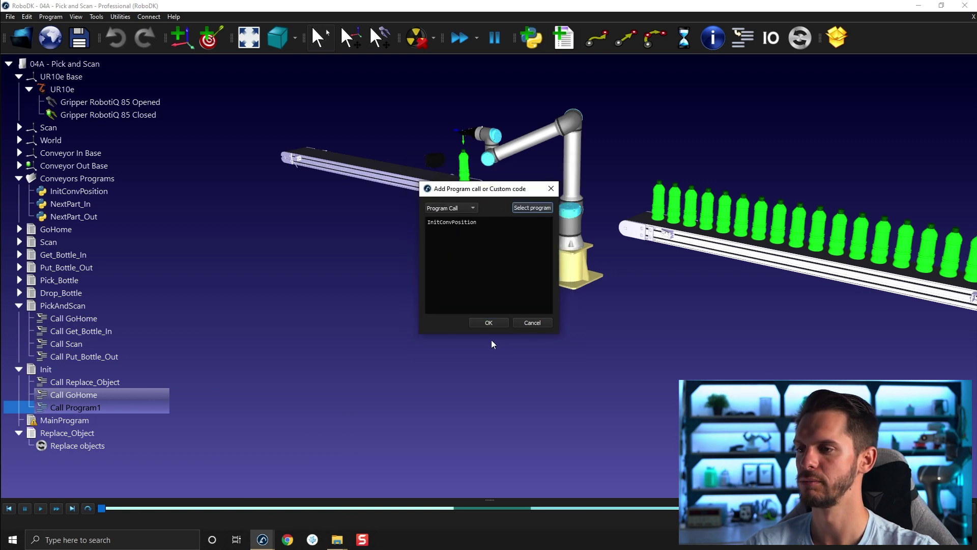
{"action": "left_click", "coordinate": [484, 323]}
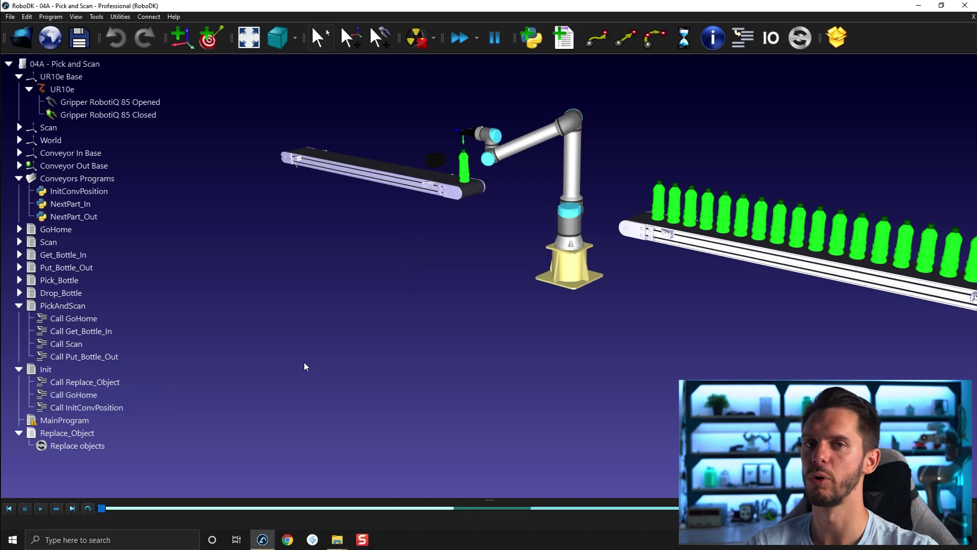
Step: Move the InitConvPosition call before Replace_Object in Init, then run Init
{"action": "right_click", "coordinate": [95, 192]}
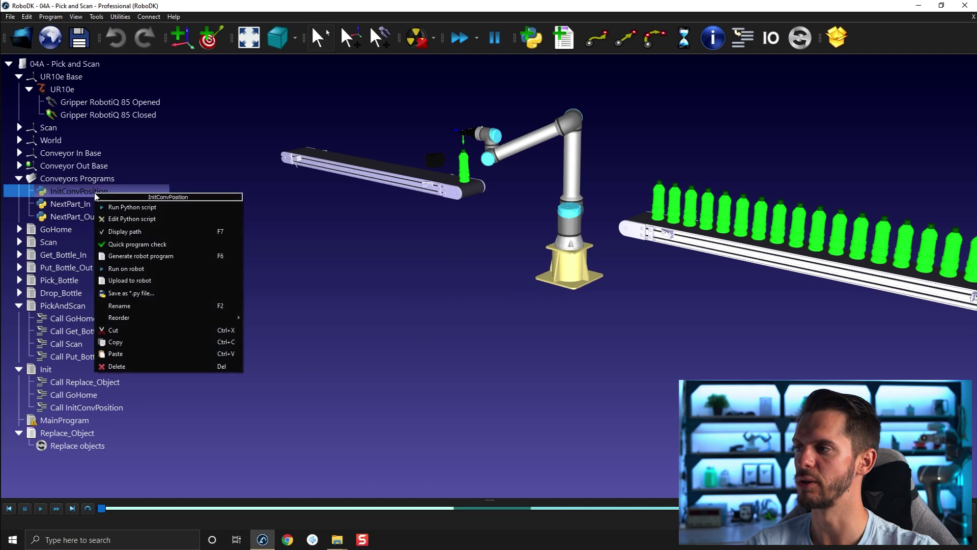
{"action": "left_click", "coordinate": [383, 240]}
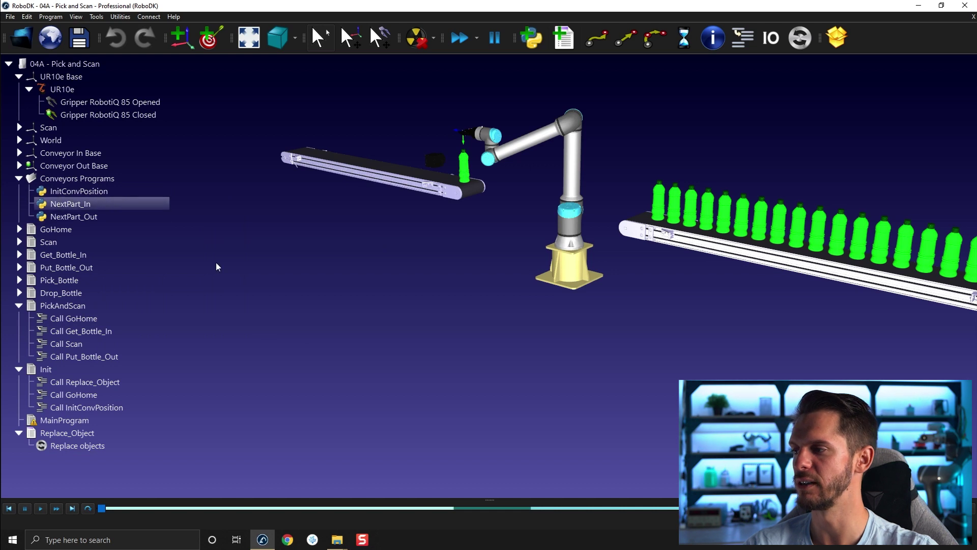
{"action": "double_click", "coordinate": [54, 410]}
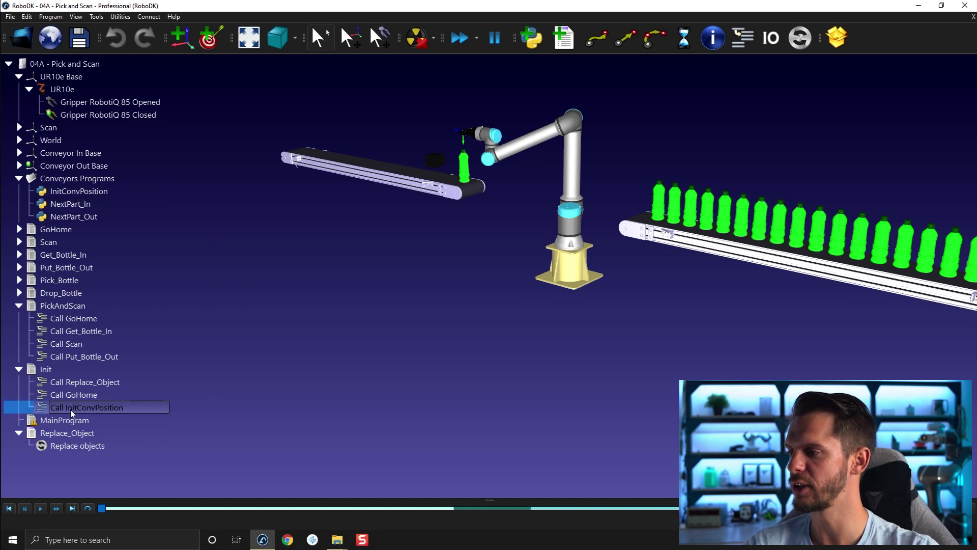
{"action": "left_click_drag", "start_coordinate": [71, 410], "coordinate": [71, 381]}
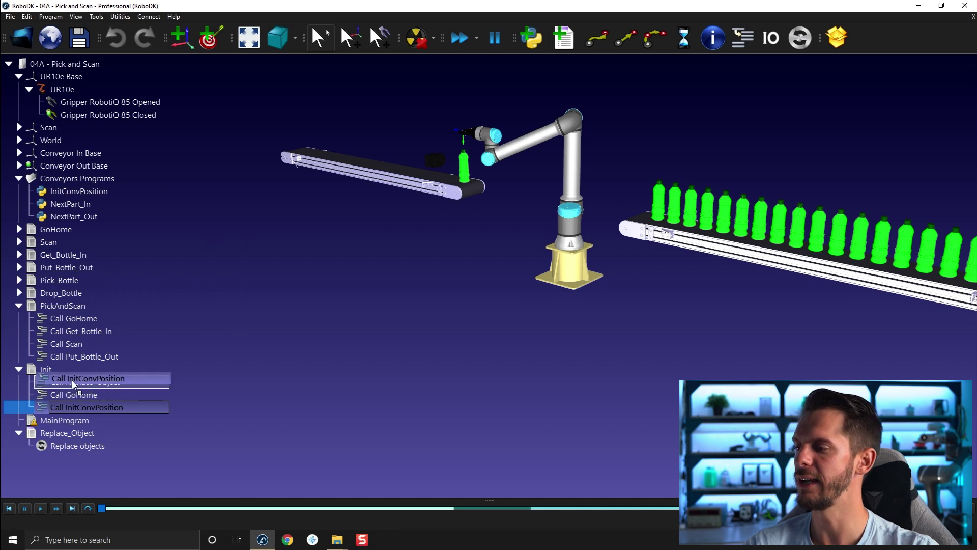
{"action": "left_click_drag", "start_coordinate": [72, 381], "coordinate": [72, 380]}
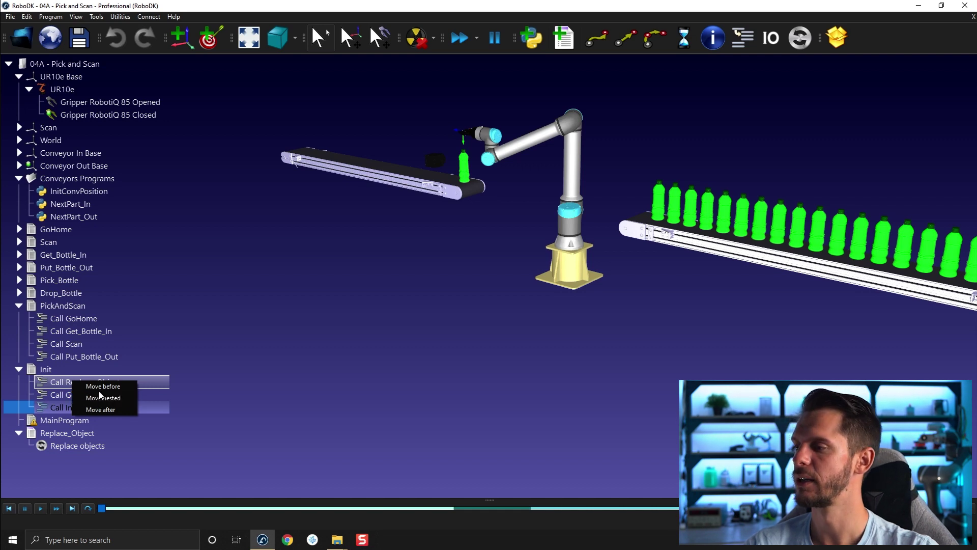
{"action": "left_click", "coordinate": [85, 386]}
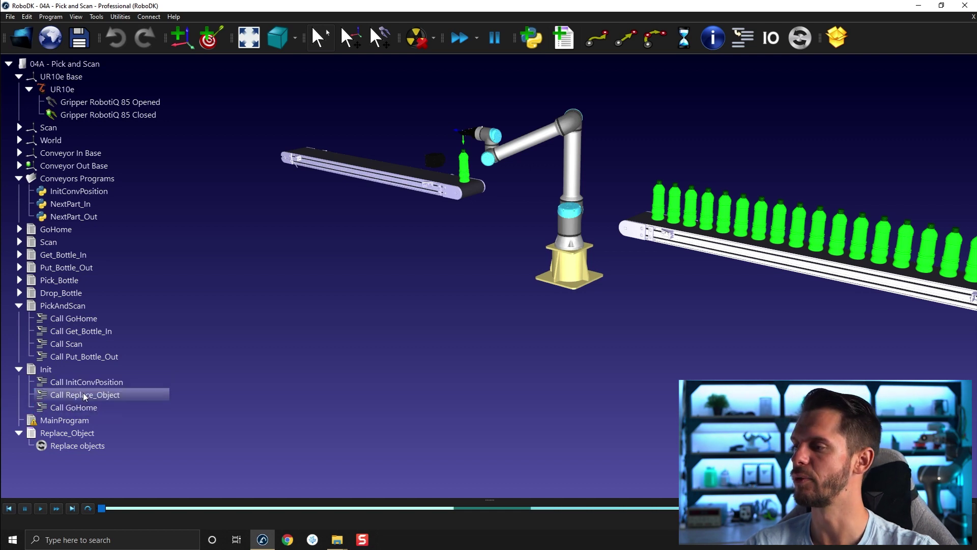
{"action": "double_click", "coordinate": [46, 369]}
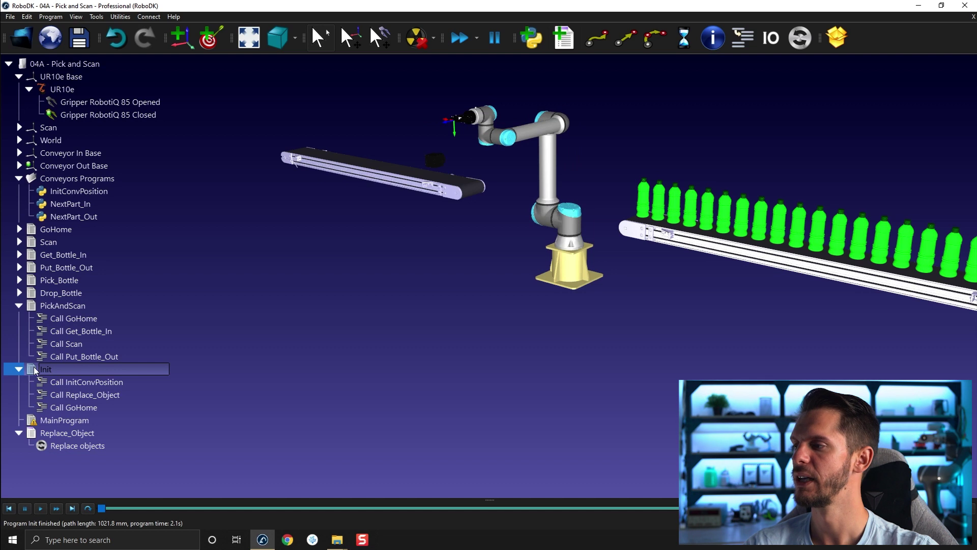
Step: Collapse the Init program's instruction list in the station tree
{"action": "left_click", "coordinate": [19, 369]}
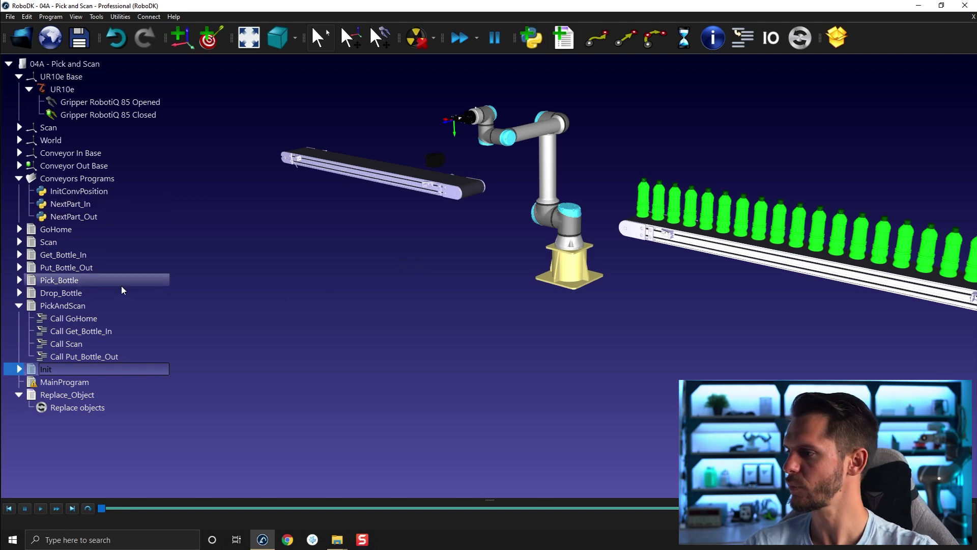
Step: Run the Get_Bottle_In call, advance bottles with NextPart_In, then bring up the call's instruction options
{"action": "left_click", "coordinate": [61, 320]}
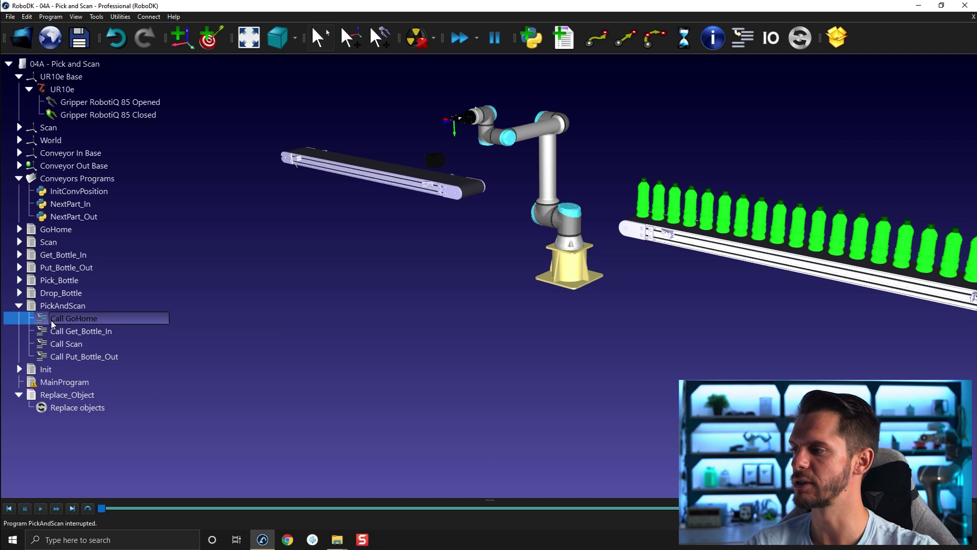
{"action": "double_click", "coordinate": [63, 334]}
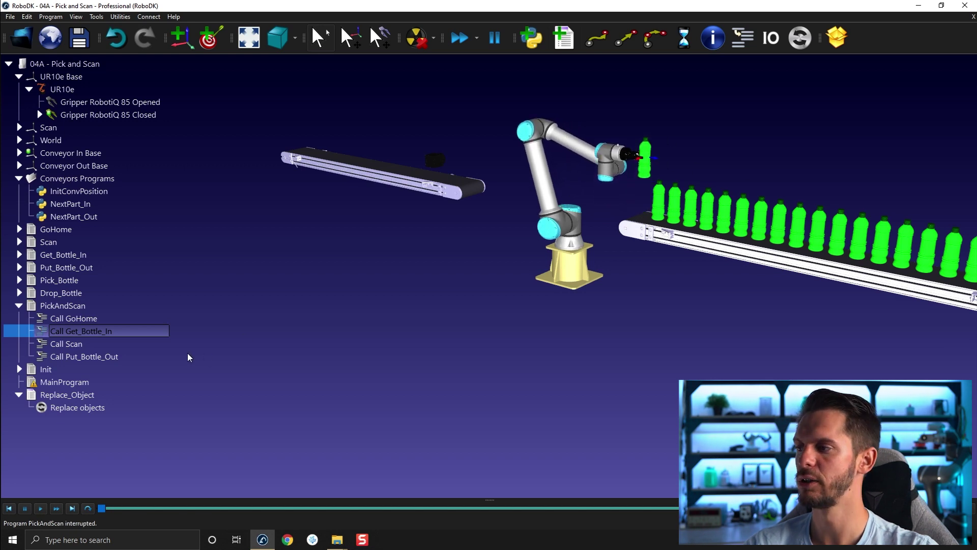
{"action": "double_click", "coordinate": [69, 206]}
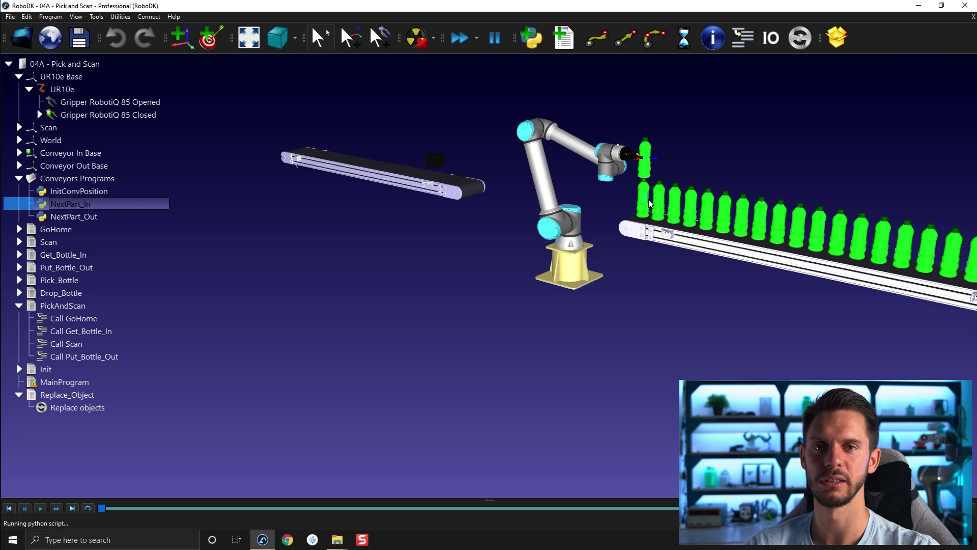
{"action": "left_click", "coordinate": [84, 331]}
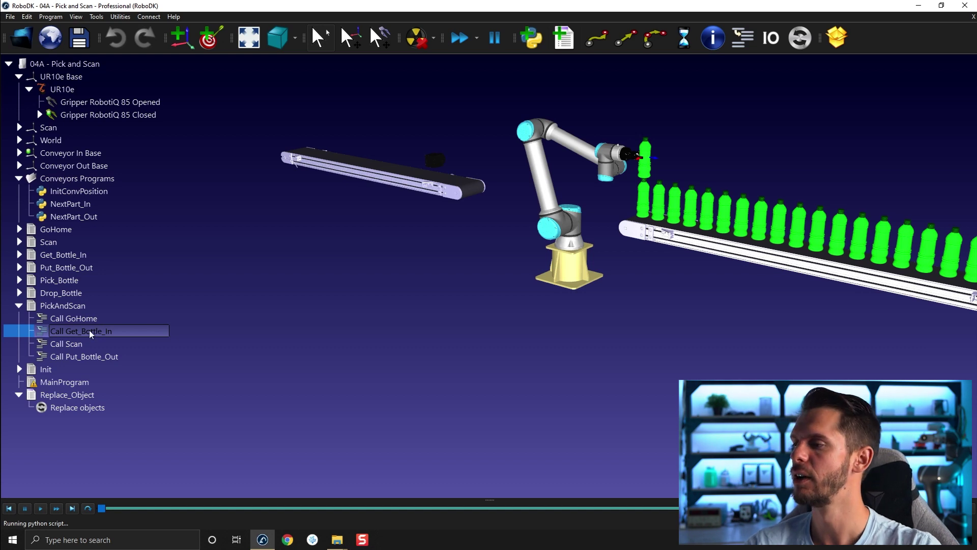
{"action": "right_click", "coordinate": [90, 330]}
{"action": "mouse_move", "coordinate": [119, 376]}
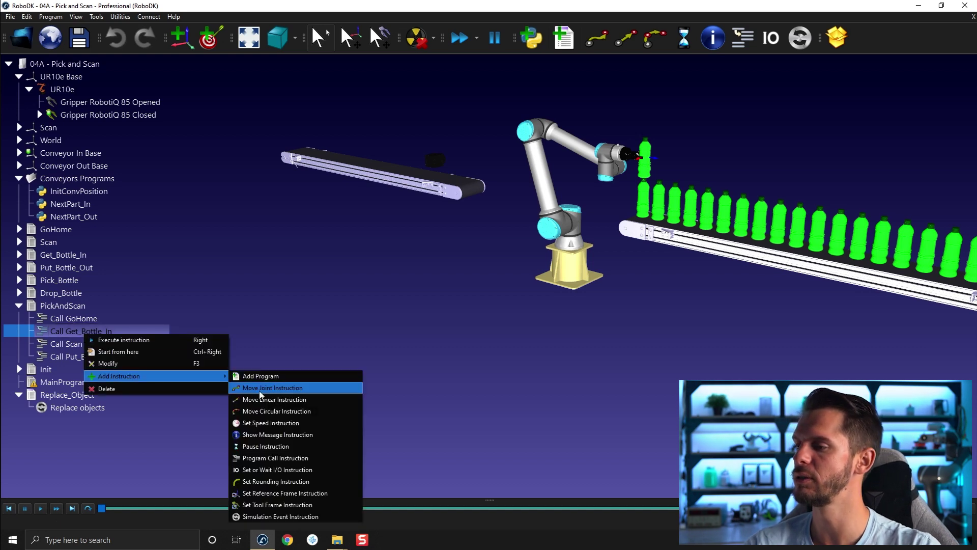
Step: Insert a NextPart_In program call after Get_Bottle_In, then run Init and PickAndScan
{"action": "left_click", "coordinate": [271, 458]}
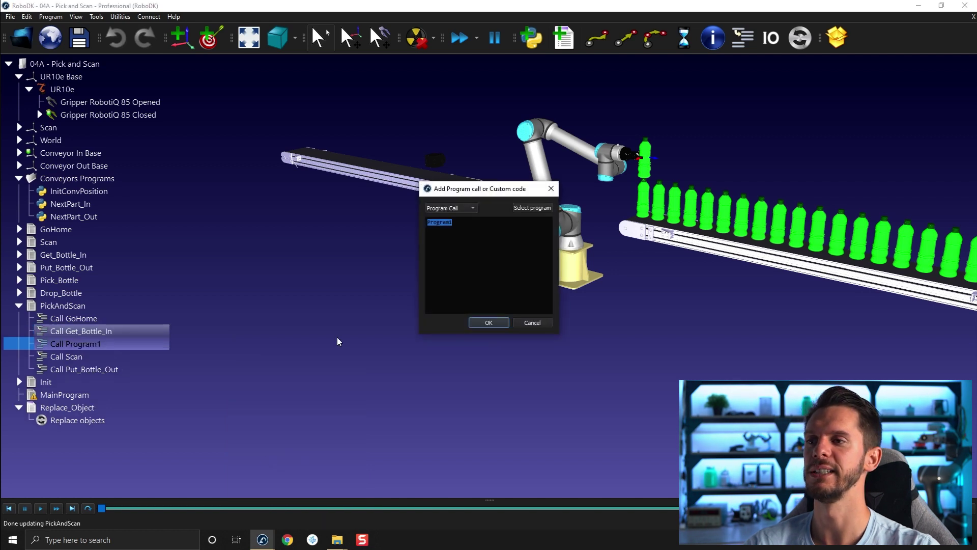
{"action": "left_click", "coordinate": [539, 207]}
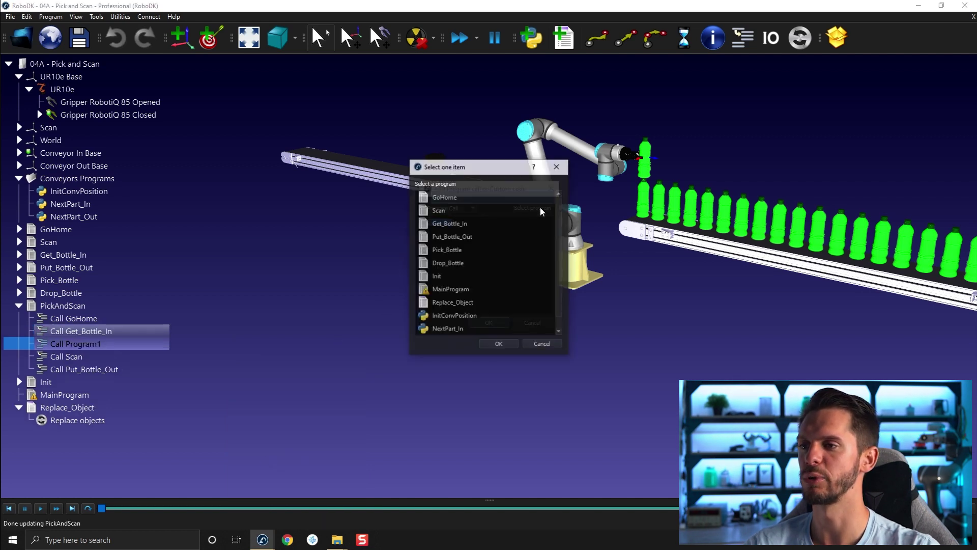
{"action": "scroll", "coordinate": [497, 305], "scroll_direction": "down", "scroll_amount": 1}
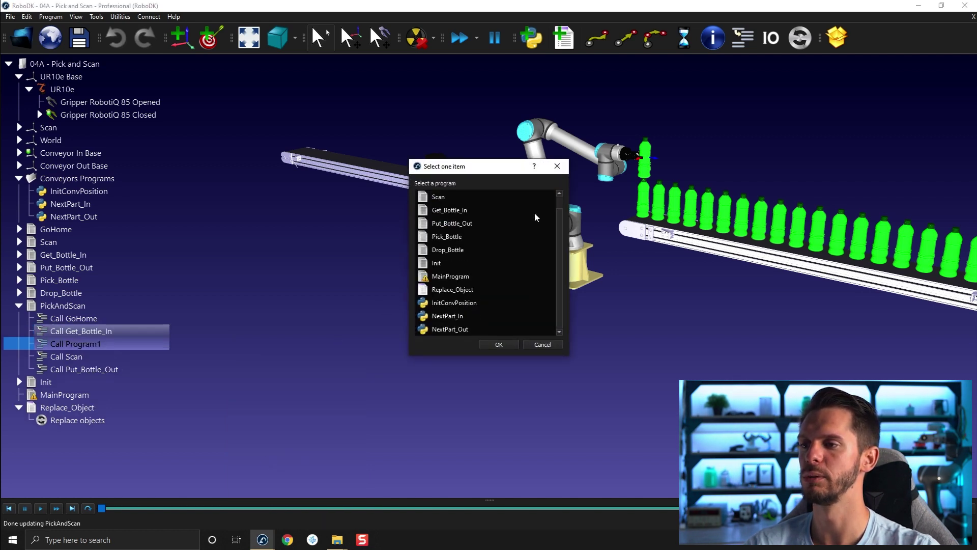
{"action": "left_click", "coordinate": [441, 318]}
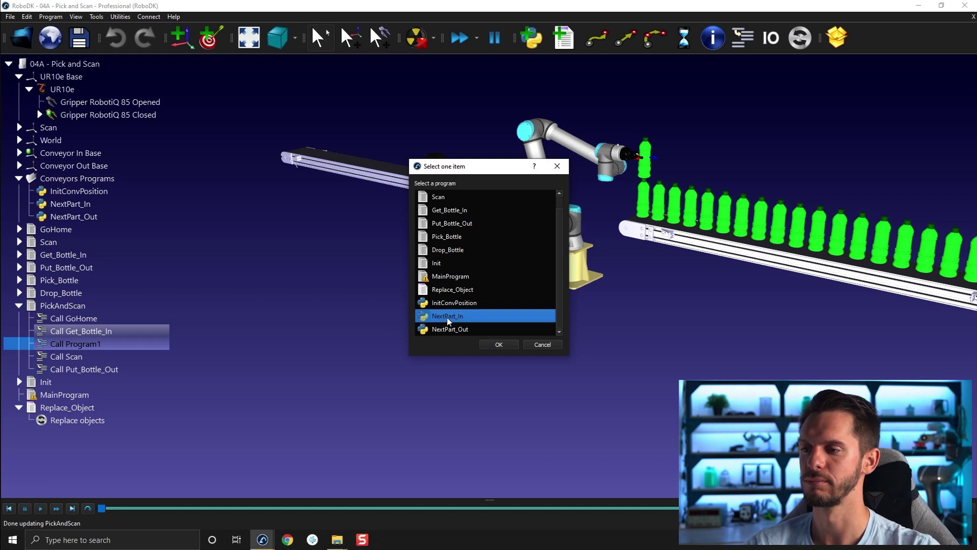
{"action": "left_click", "coordinate": [494, 344]}
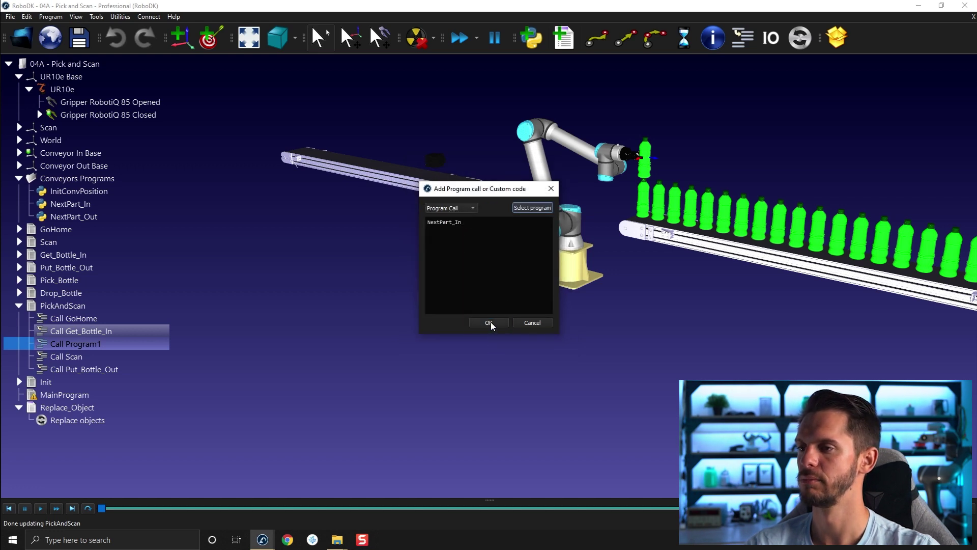
{"action": "left_click", "coordinate": [489, 323]}
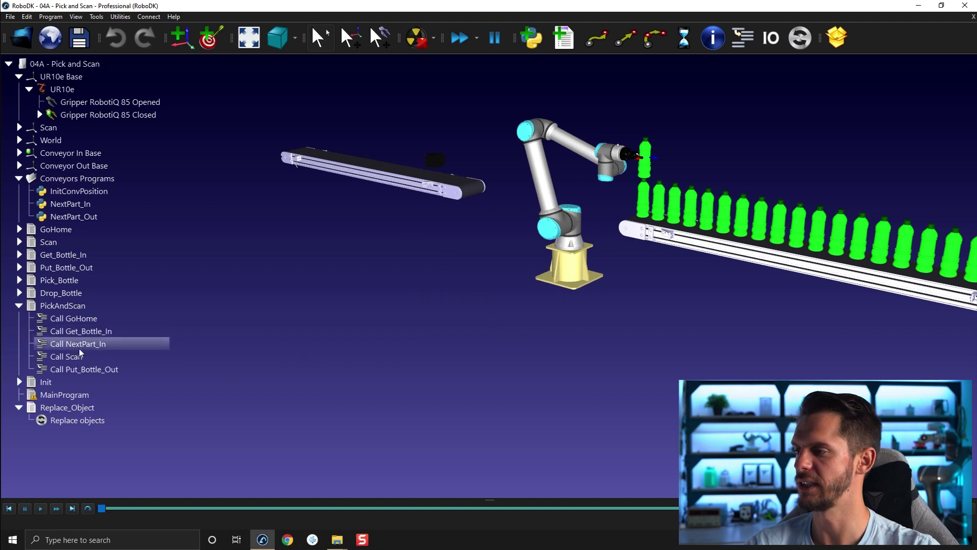
{"action": "double_click", "coordinate": [70, 382]}
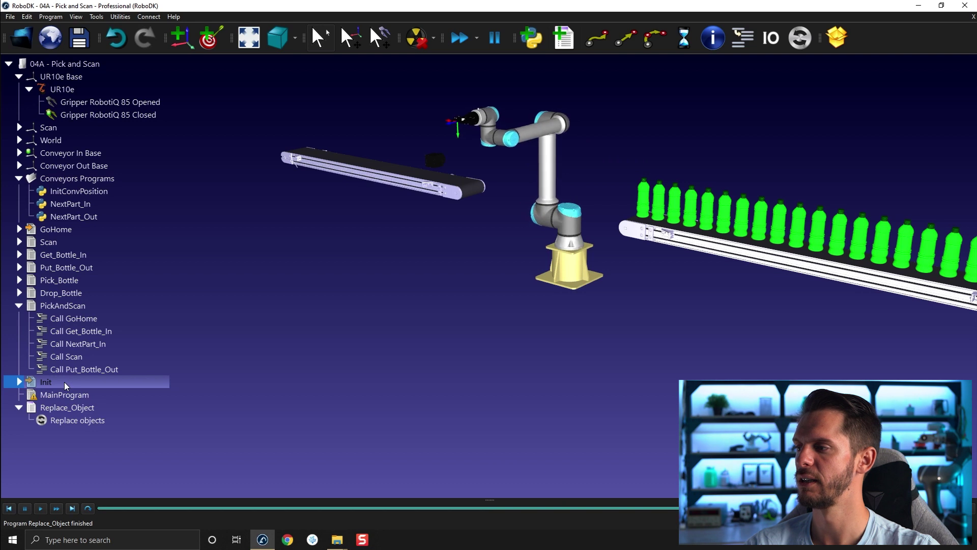
{"action": "double_click", "coordinate": [72, 303]}
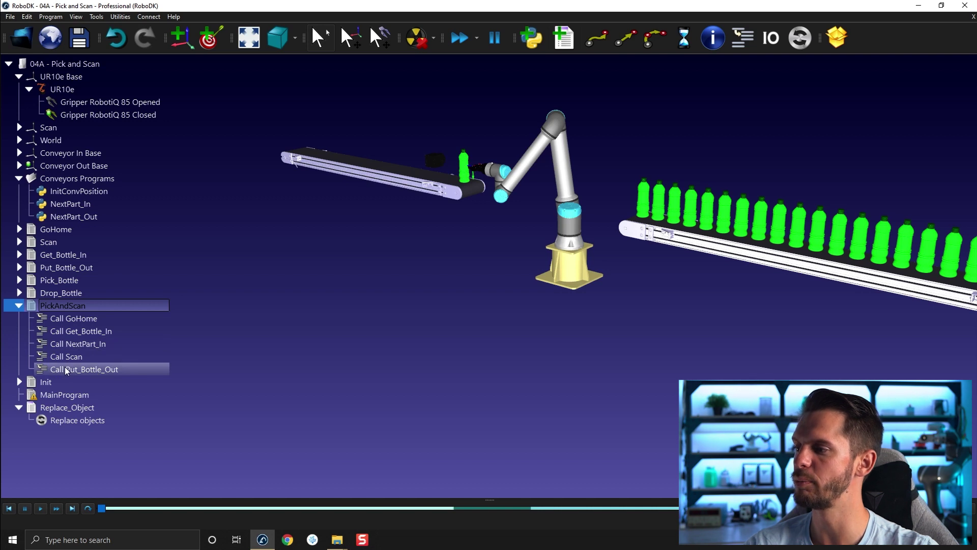
Step: Add a NextPart_Out program call after Put_Bottle_Out and run the NextPart_Out script
{"action": "right_click", "coordinate": [128, 367]}
{"action": "mouse_move", "coordinate": [162, 409]}
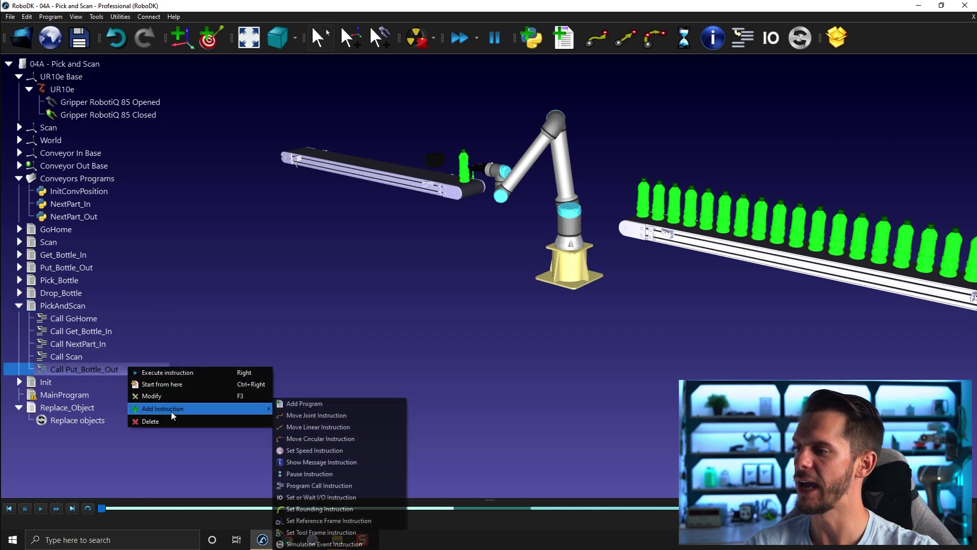
{"action": "left_click", "coordinate": [294, 489]}
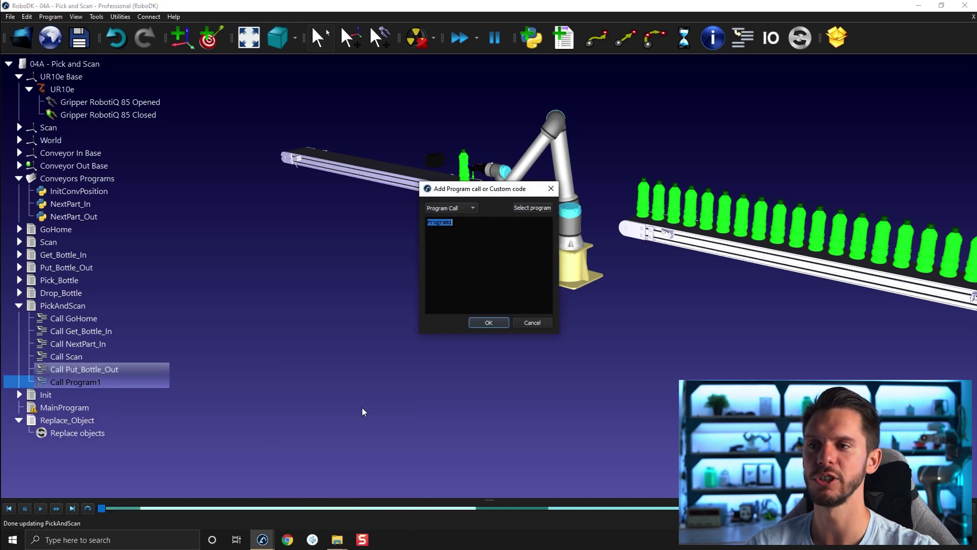
{"action": "left_click", "coordinate": [539, 208]}
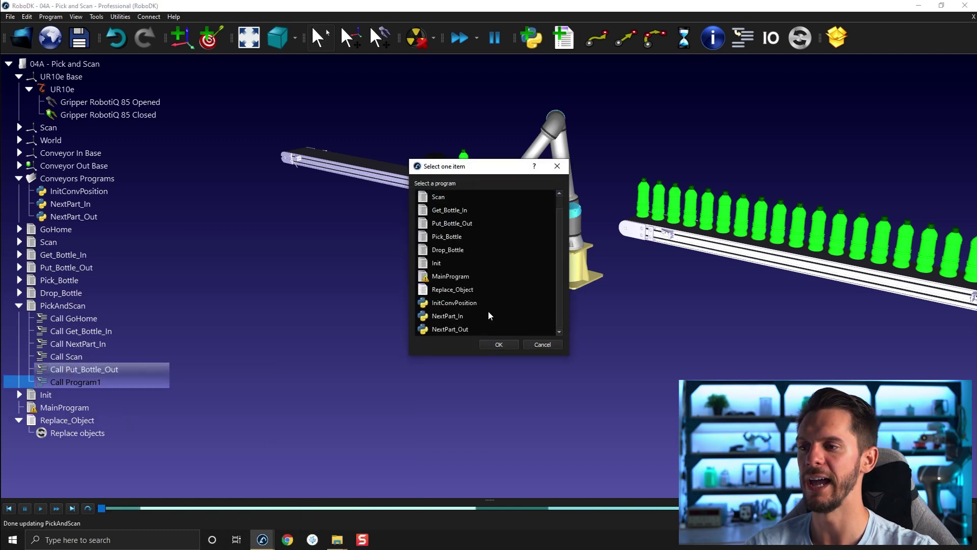
{"action": "left_click", "coordinate": [490, 343]}
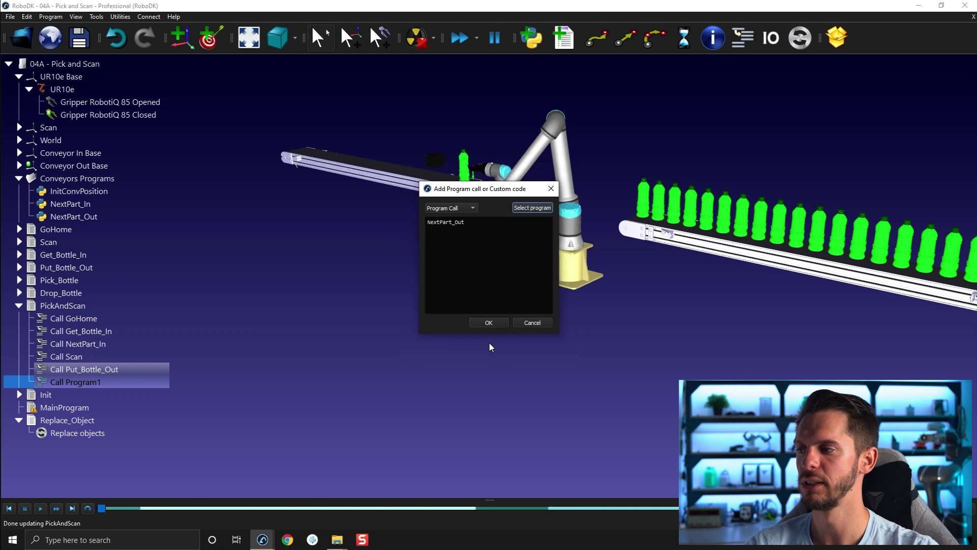
{"action": "left_click", "coordinate": [494, 323]}
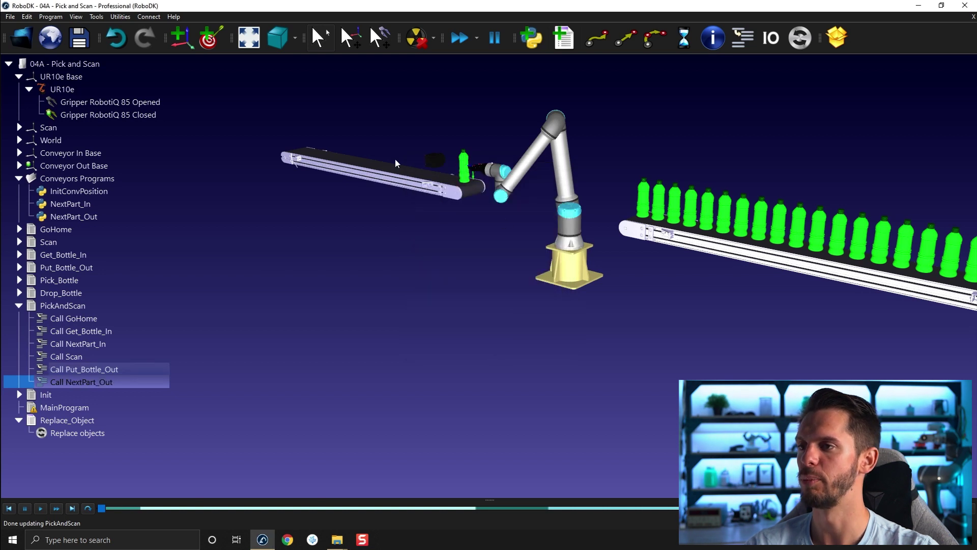
{"action": "double_click", "coordinate": [71, 380]}
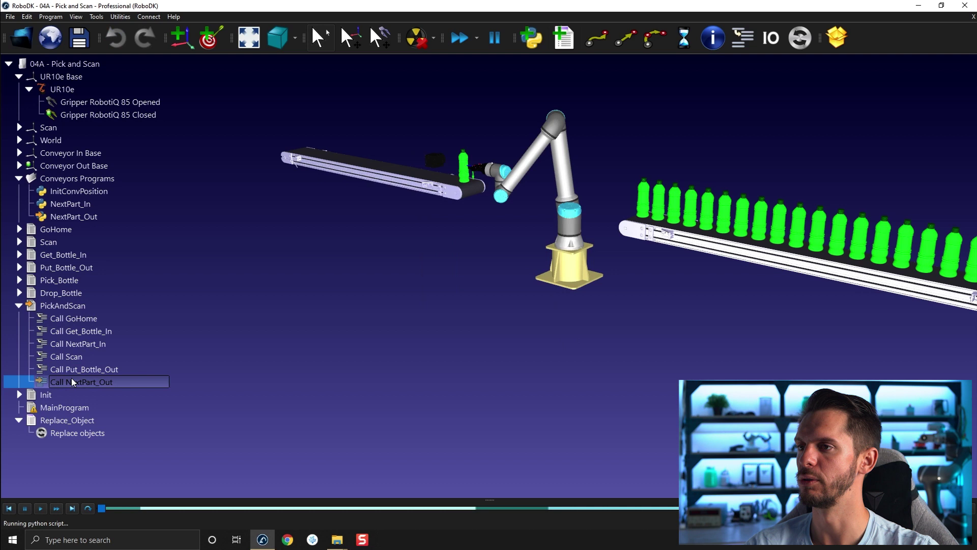
Step: Run PickAndScan through its 5122.3 mm, 23.4-second path, then collapse its instructions
{"action": "double_click", "coordinate": [70, 304]}
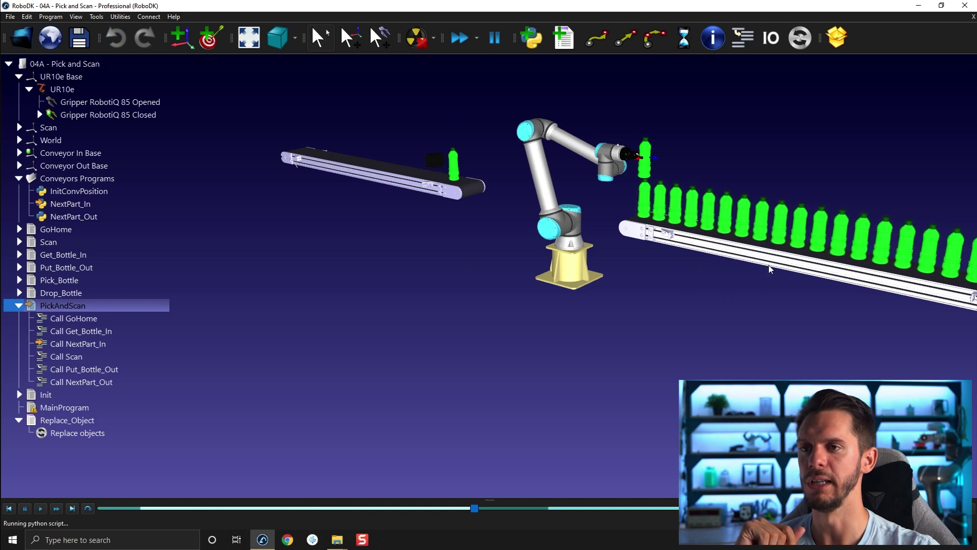
{"action": "left_click_drag", "start_coordinate": [744, 285], "coordinate": [701, 273]}
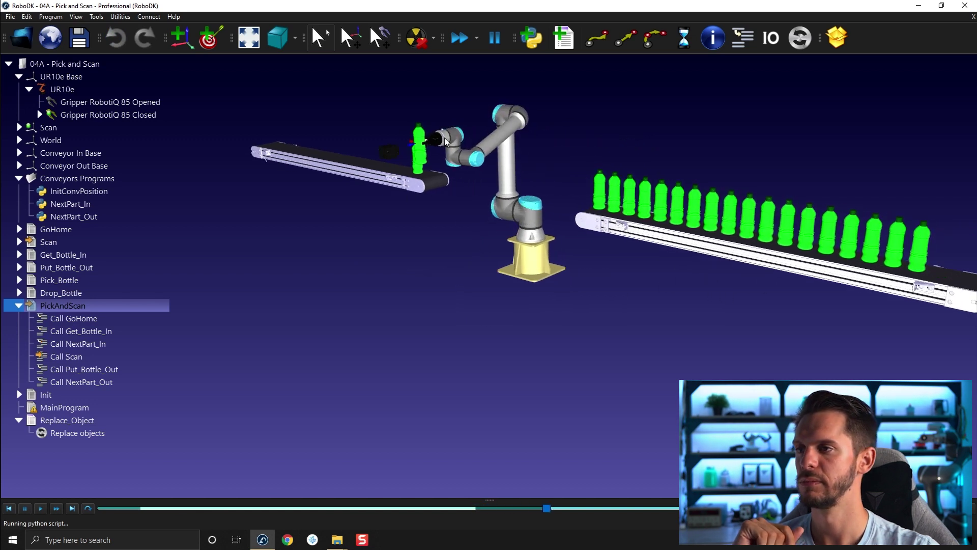
{"action": "right_click_drag", "start_coordinate": [436, 218], "coordinate": [474, 222]}
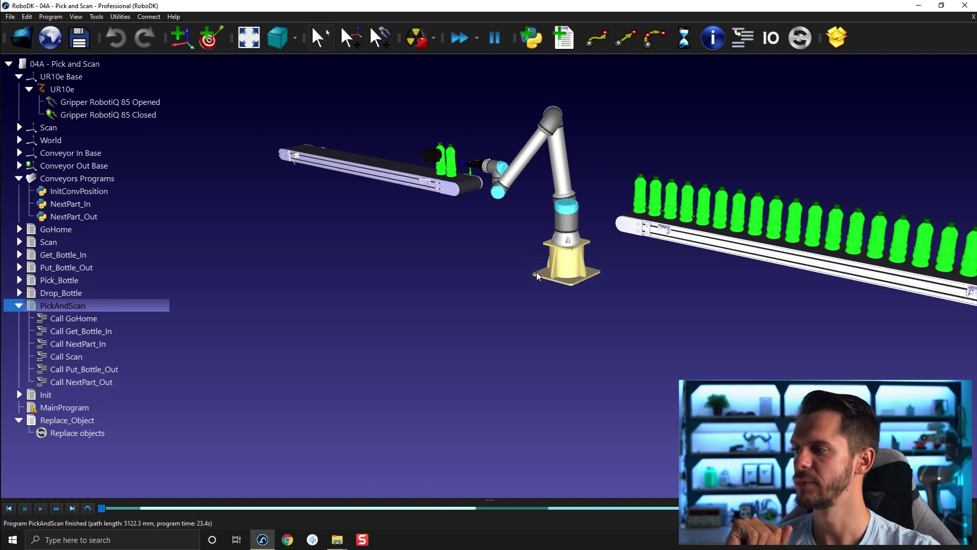
{"action": "left_click", "coordinate": [18, 306]}
{"action": "left_click", "coordinate": [53, 330]}
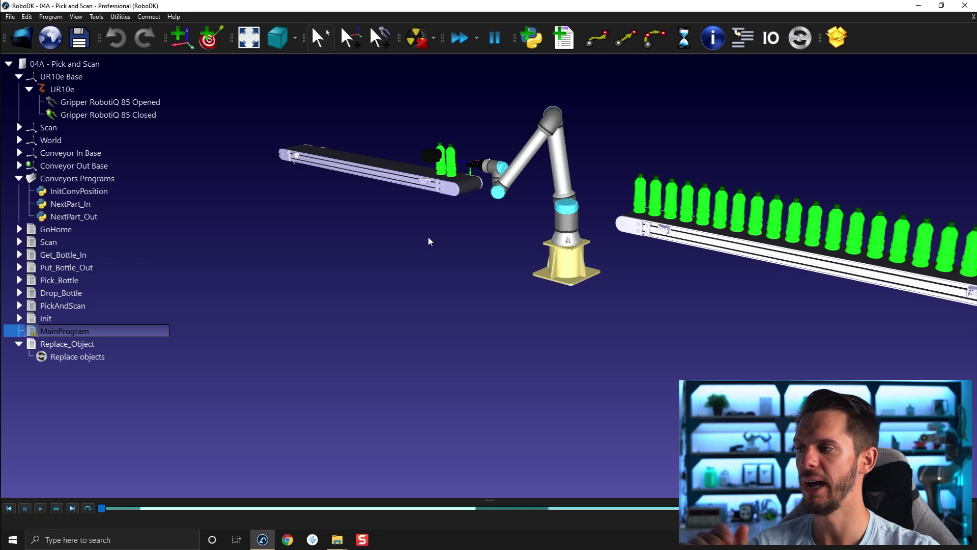
Step: Add a program call to Init in MainProgram
{"action": "right_click", "coordinate": [97, 335]}
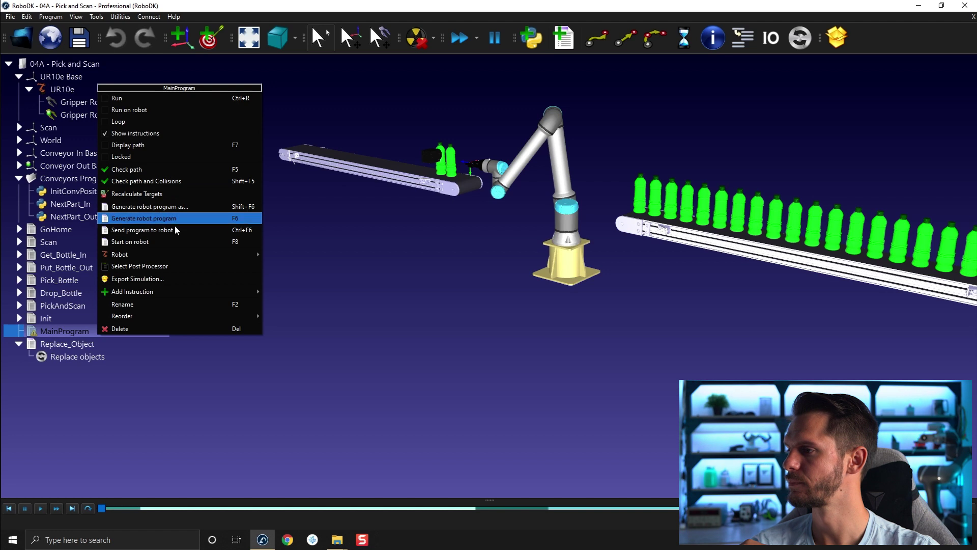
{"action": "mouse_move", "coordinate": [132, 292]}
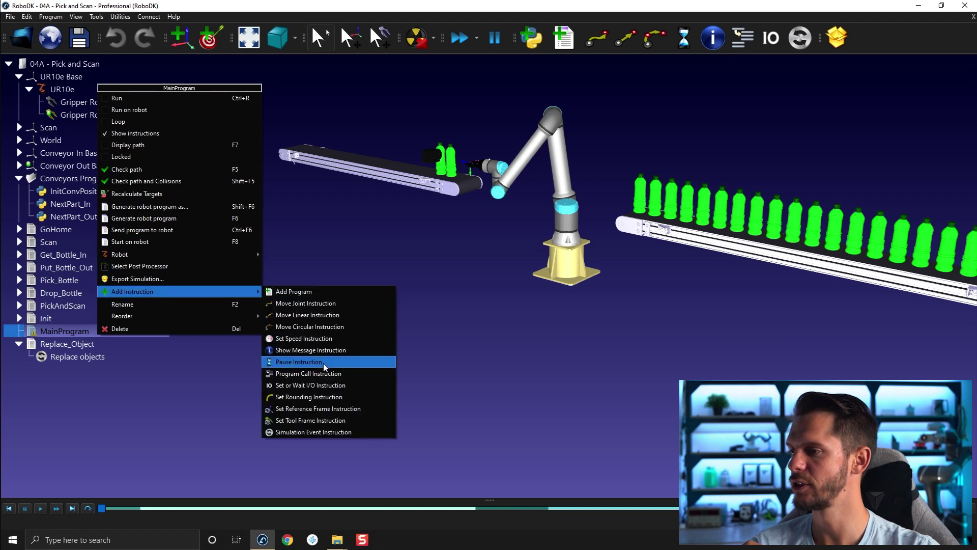
{"action": "left_click", "coordinate": [314, 374]}
{"action": "left_click", "coordinate": [544, 207]}
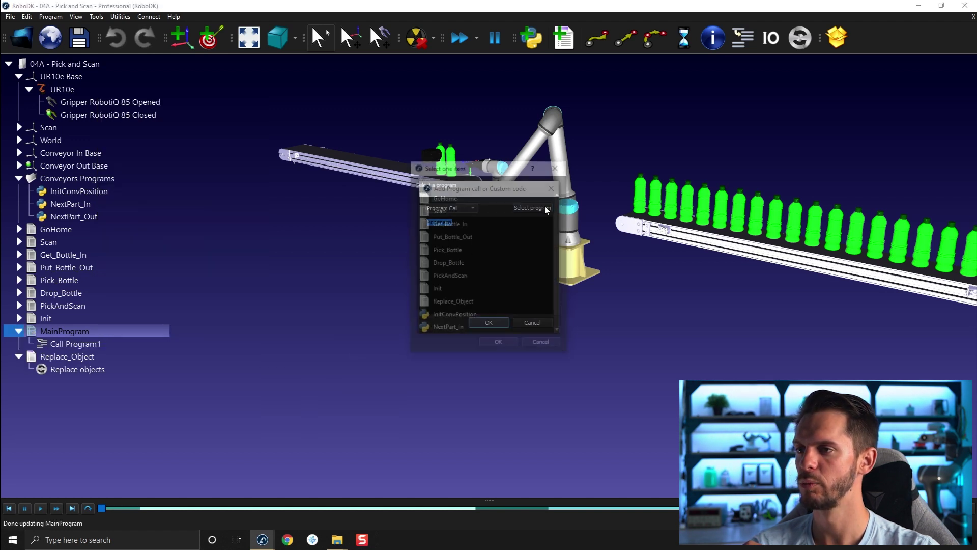
{"action": "left_click", "coordinate": [452, 289]}
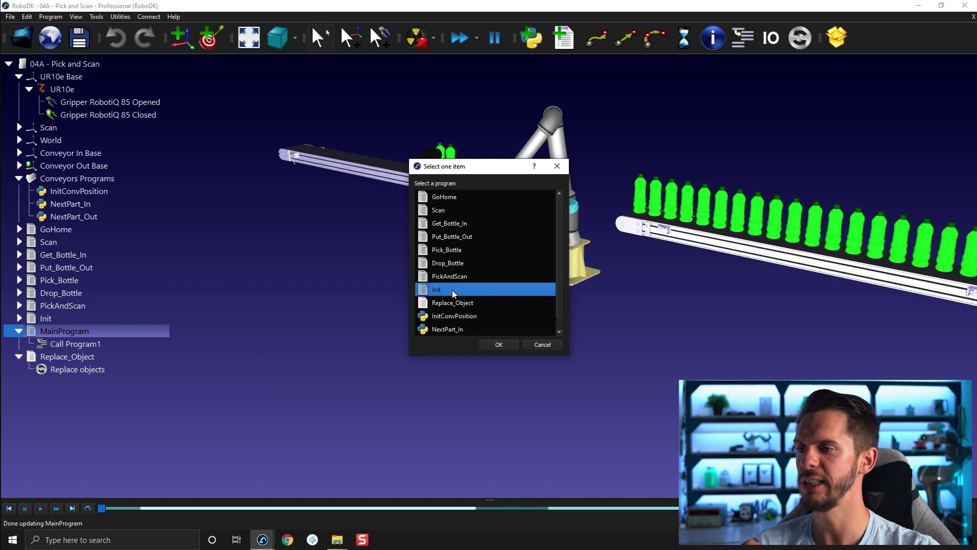
{"action": "left_click", "coordinate": [491, 343]}
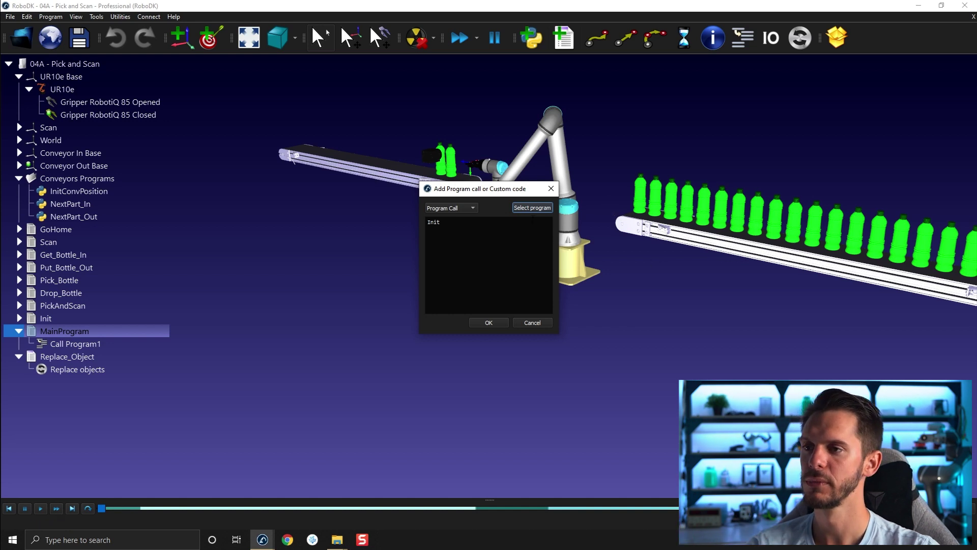
Step: Add PickAndScan as the second call and apply both calls to MainProgram
{"action": "left_click", "coordinate": [541, 208]}
{"action": "left_click", "coordinate": [489, 264]}
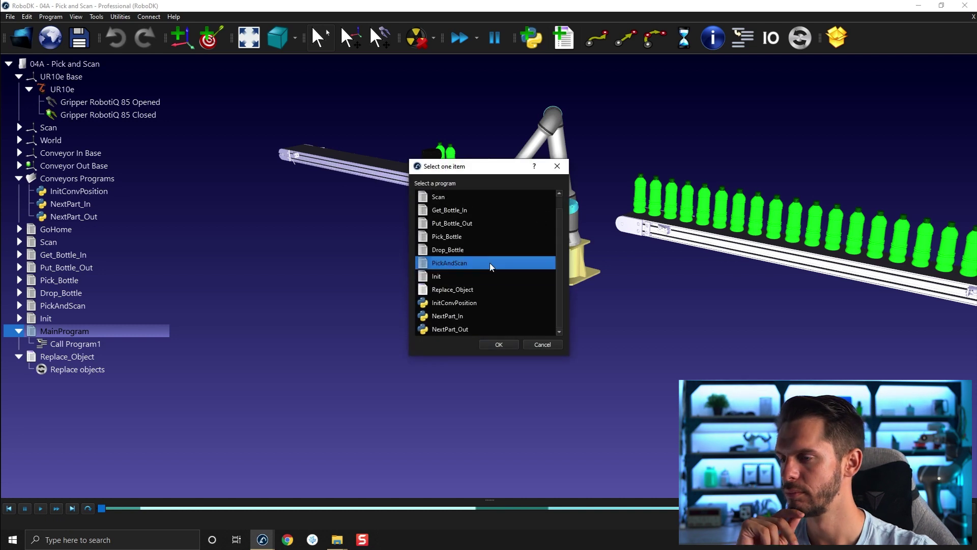
{"action": "left_click", "coordinate": [500, 343]}
{"action": "left_click", "coordinate": [484, 324]}
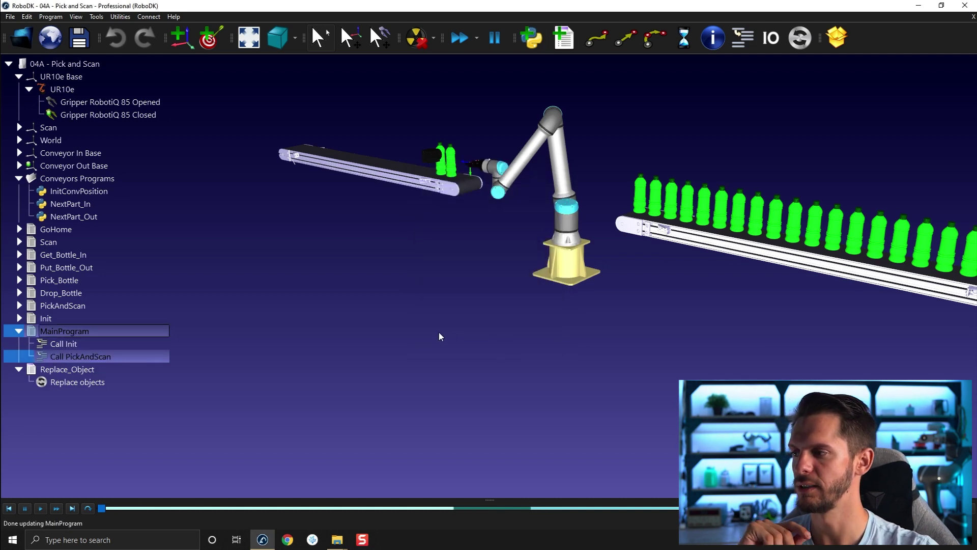
{"action": "left_click", "coordinate": [422, 340]}
Step: Run MainProgram, collapse the Replace_Object group, and bring up PickAndScan's options
{"action": "double_click", "coordinate": [60, 334]}
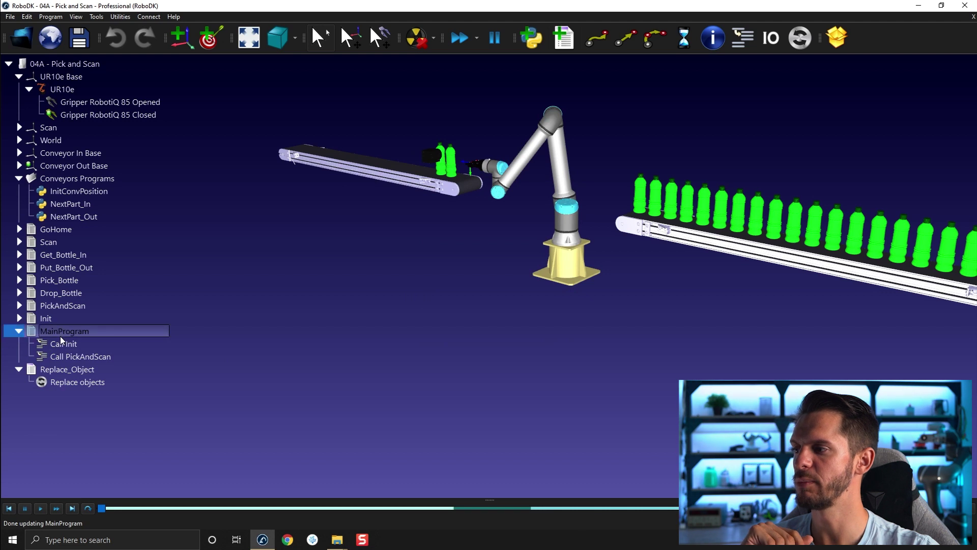
{"action": "left_click", "coordinate": [18, 369]}
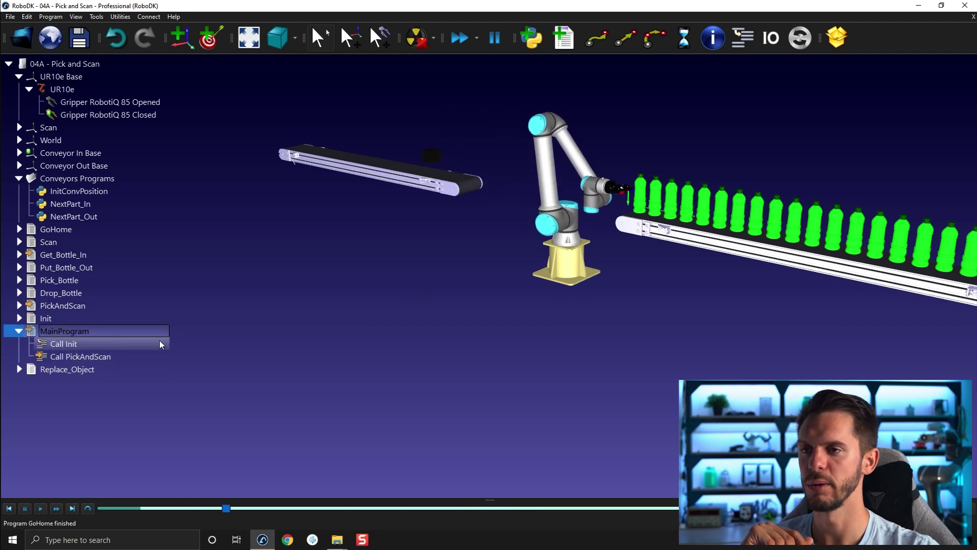
{"action": "right_click", "coordinate": [98, 307]}
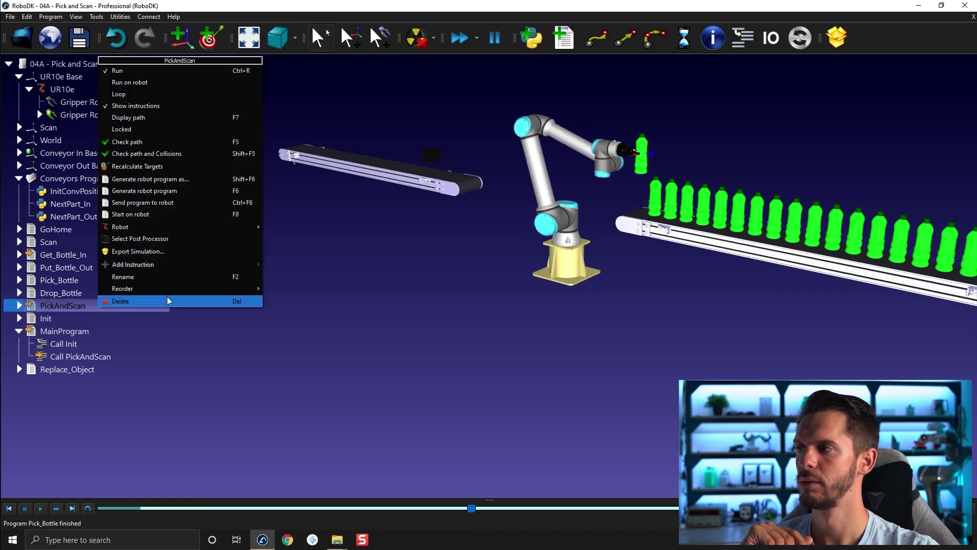
{"action": "left_click", "coordinate": [284, 282]}
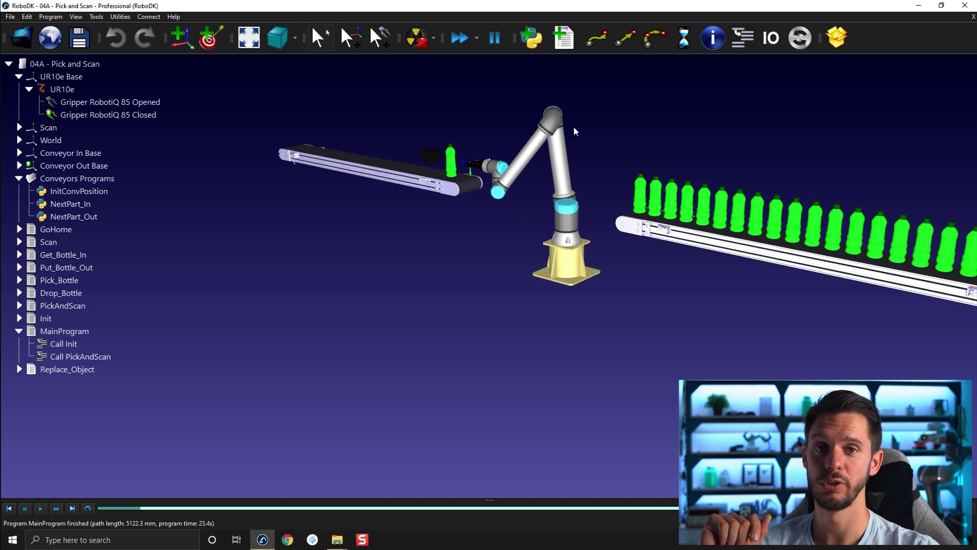
{"action": "left_click_drag", "start_coordinate": [527, 255], "coordinate": [507, 240]}
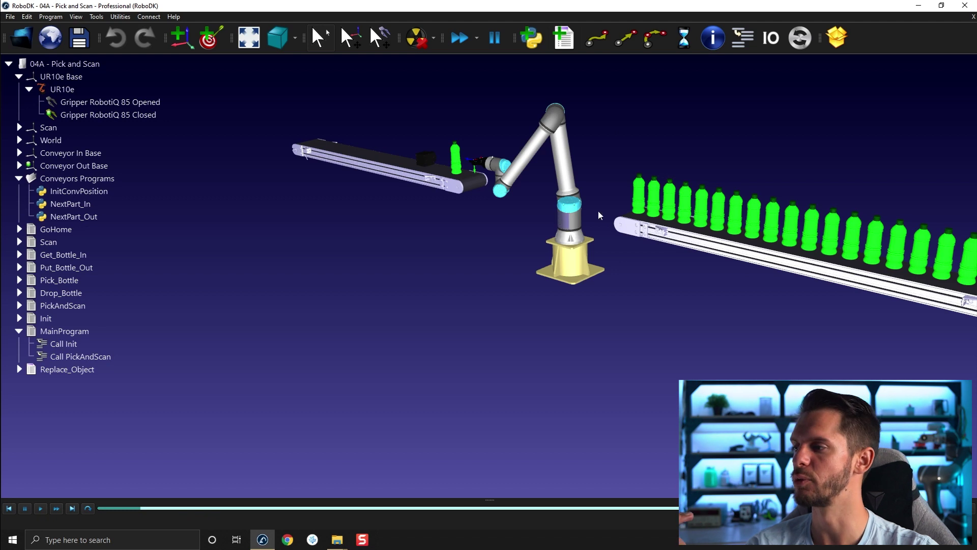
{"action": "right_click", "coordinate": [96, 309]}
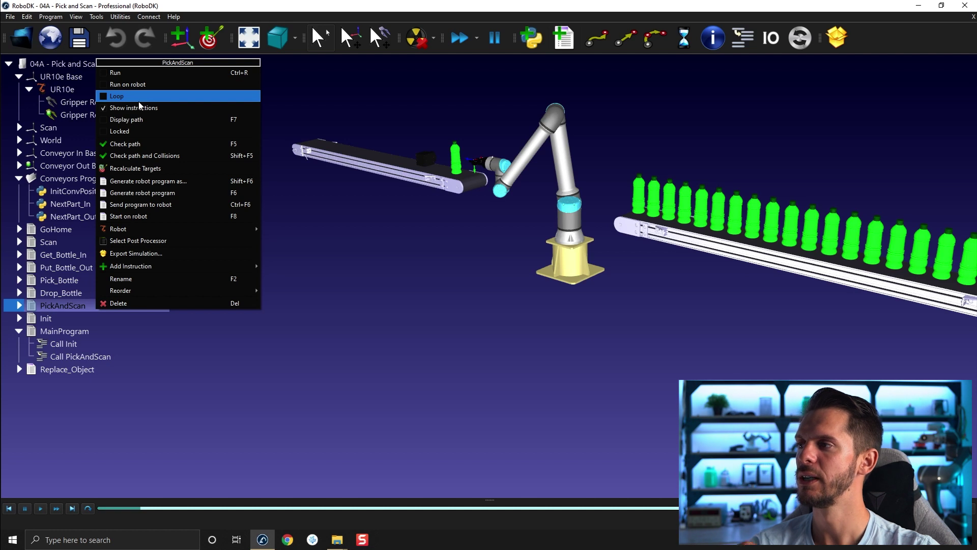
Step: Enable Loop on PickAndScan so it repeats continuously
{"action": "left_click", "coordinate": [138, 98]}
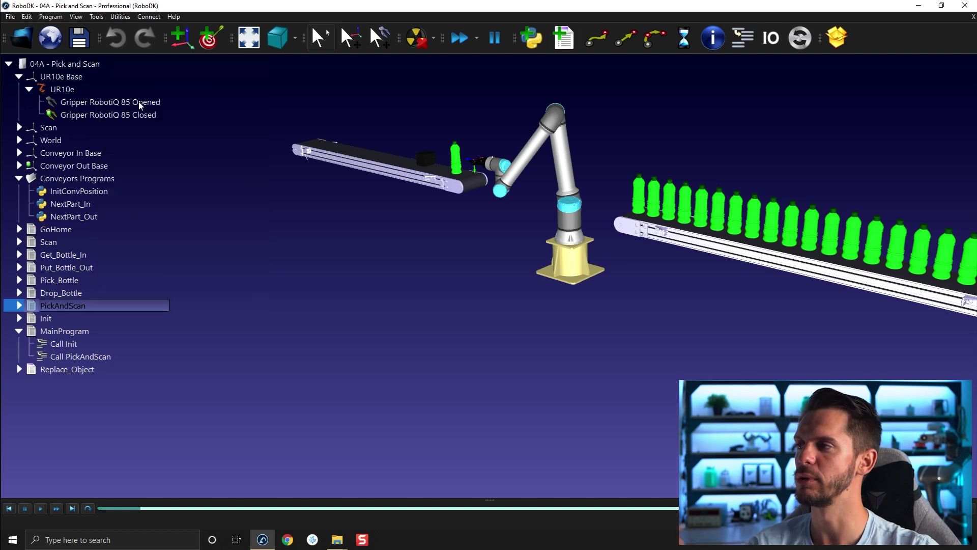
{"action": "left_click", "coordinate": [290, 210]}
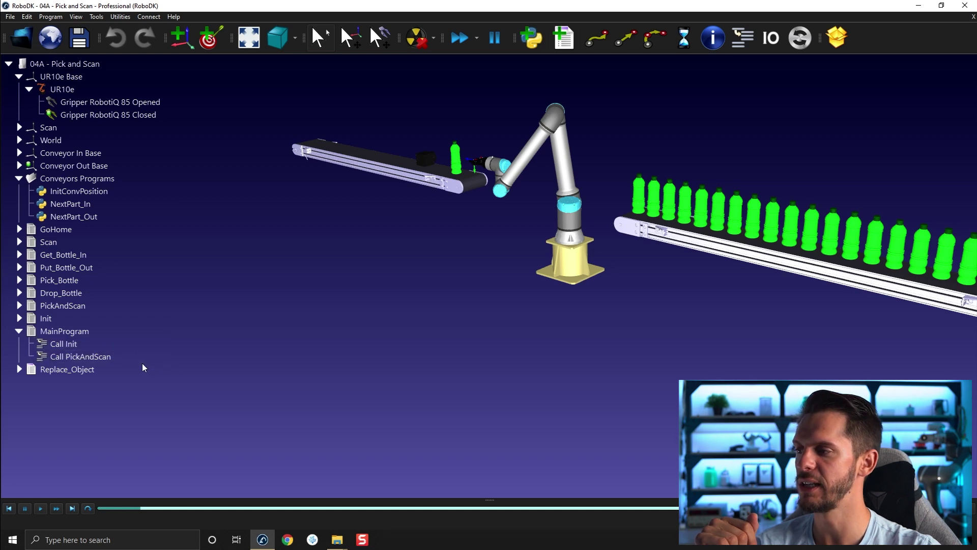
Step: Run MainProgram with a higher simulation speed ratio, then toggle fast simulation off and on
{"action": "double_click", "coordinate": [72, 332]}
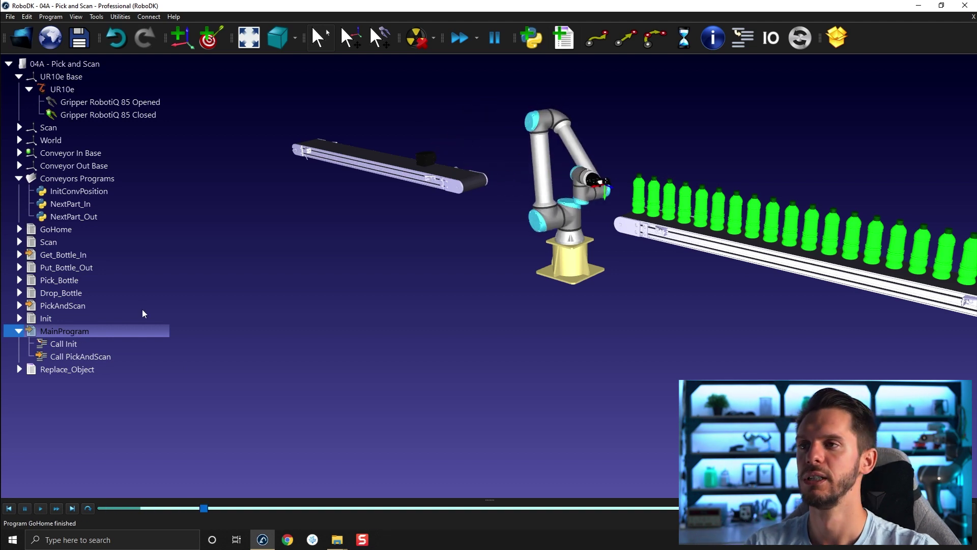
{"action": "left_click", "coordinate": [477, 36]}
{"action": "left_click_drag", "start_coordinate": [485, 65], "coordinate": [492, 67]}
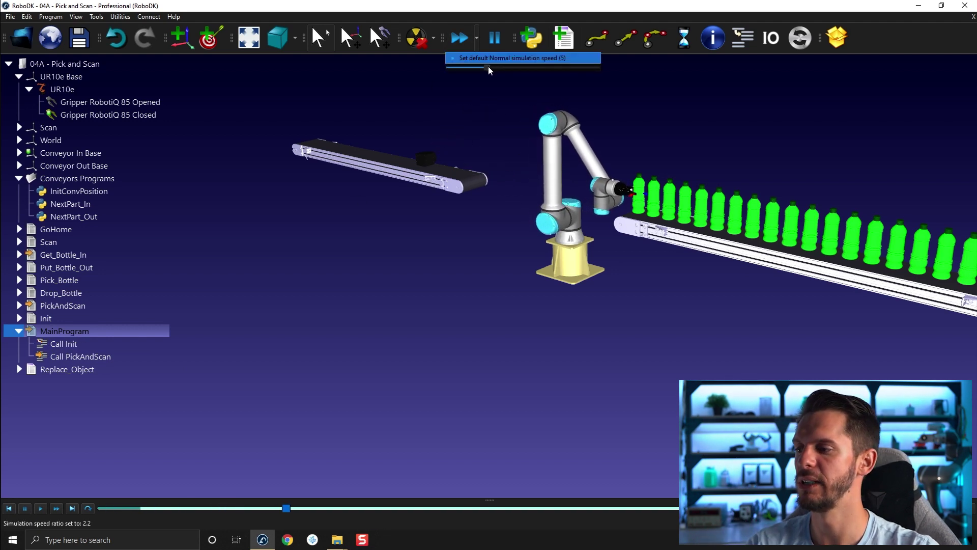
{"action": "left_click", "coordinate": [274, 251]}
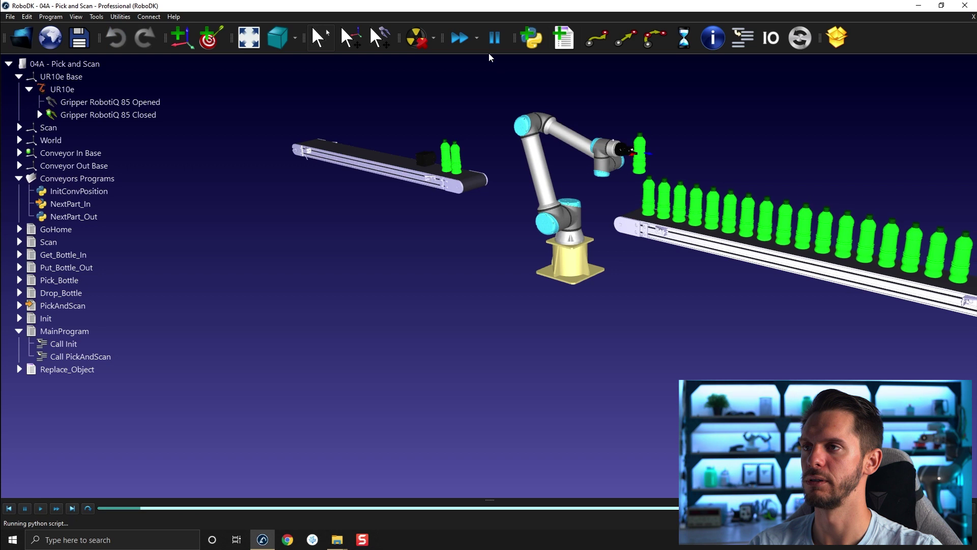
{"action": "left_click", "coordinate": [461, 43]}
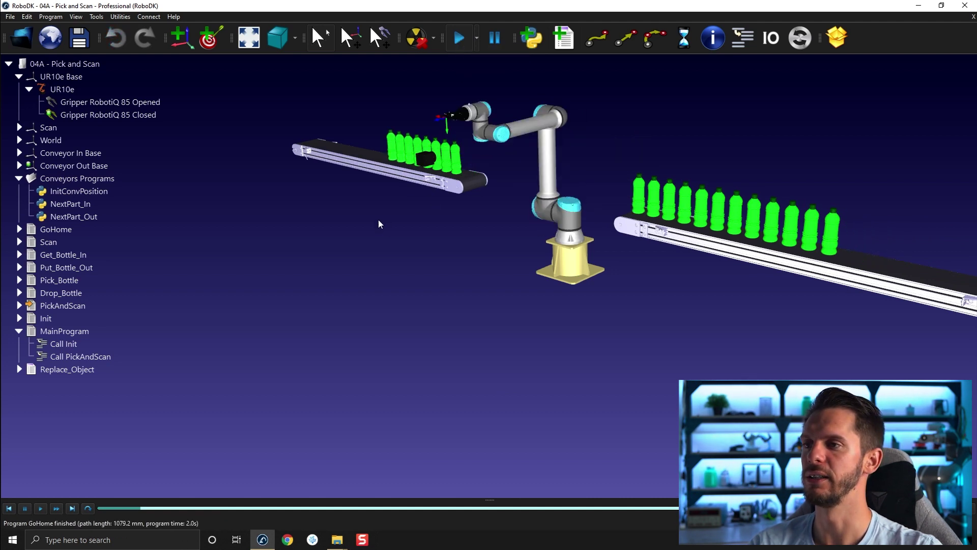
{"action": "left_click", "coordinate": [458, 38]}
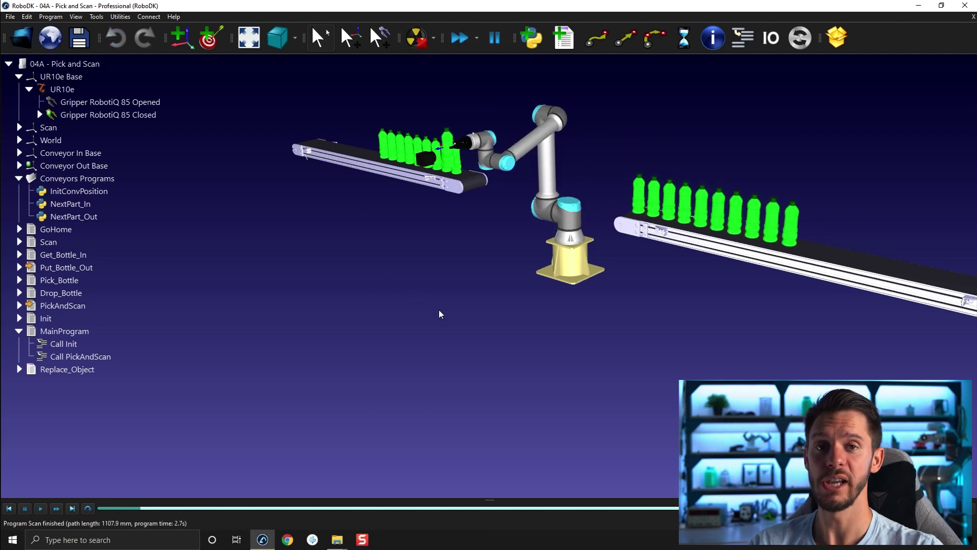